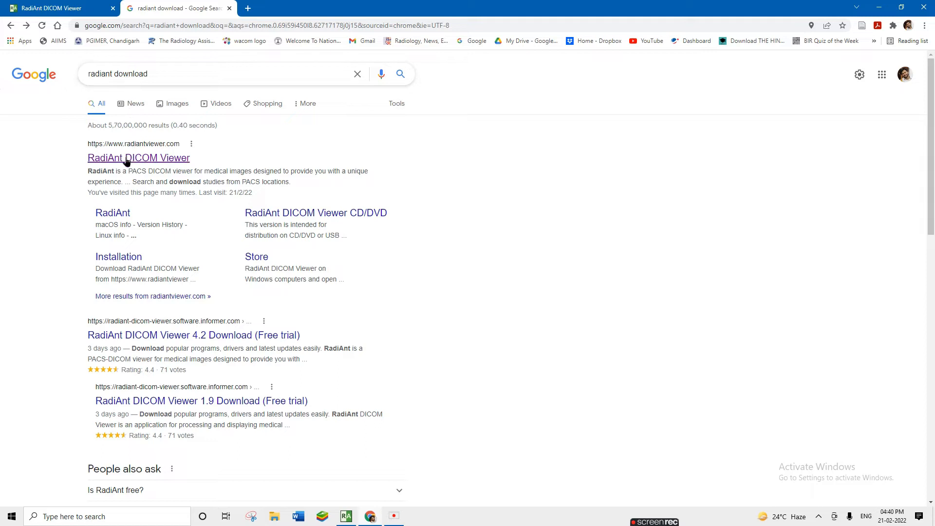
Step: Open the RadiAnt DICOM Viewer website from the search results and bring up its already loaded home page
{"action": "left_click", "coordinate": [116, 163]}
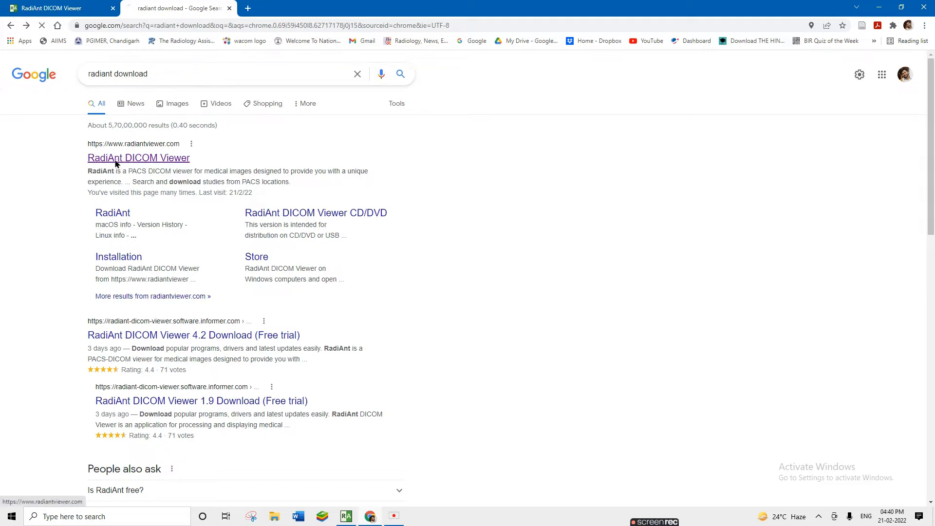
{"action": "left_click", "coordinate": [85, 11]}
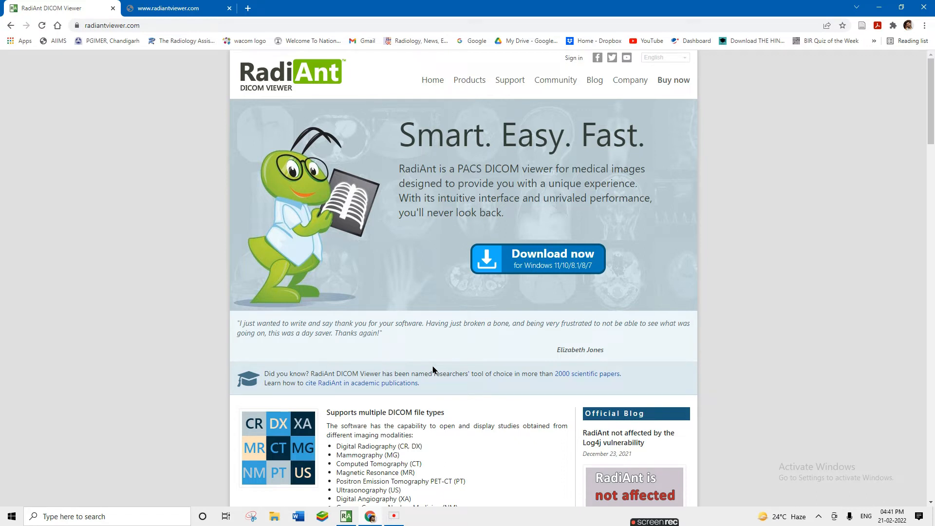
Step: Switch to RadiAnt DICOM Viewer, load the Abdomen Plain series in the viewing area and browse to image 381
{"action": "left_click", "coordinate": [346, 516]}
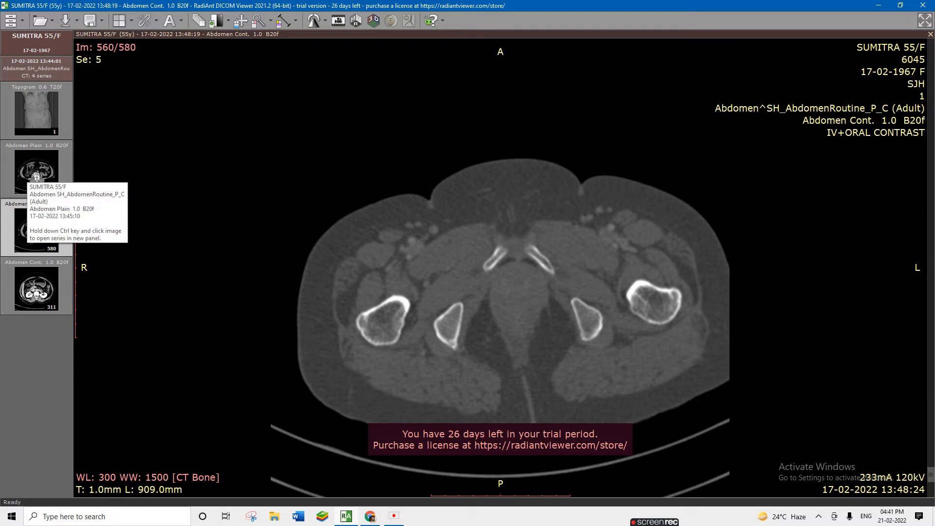
{"action": "left_click_drag", "start_coordinate": [33, 169], "coordinate": [400, 213]}
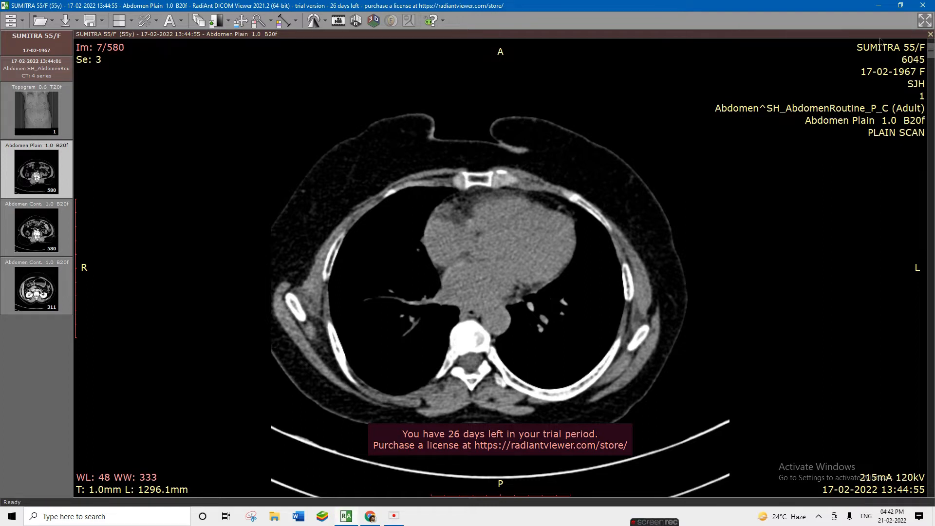
{"action": "left_click_drag", "start_coordinate": [930, 58], "coordinate": [919, 350]}
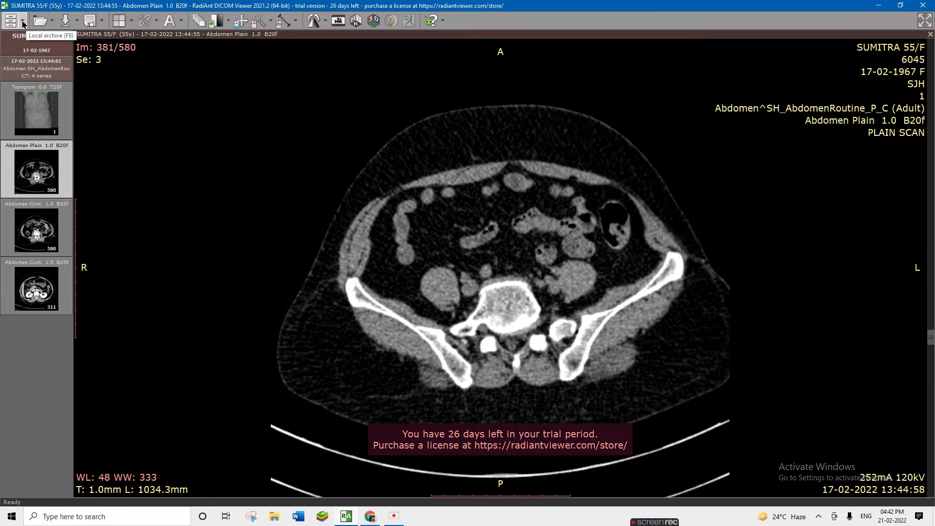
{"action": "left_click", "coordinate": [51, 23]}
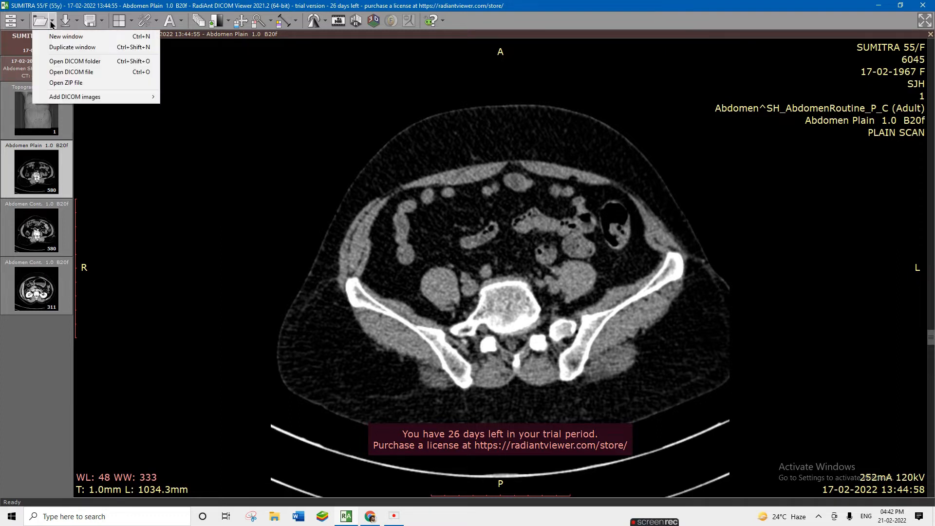
{"action": "left_click", "coordinate": [69, 63]}
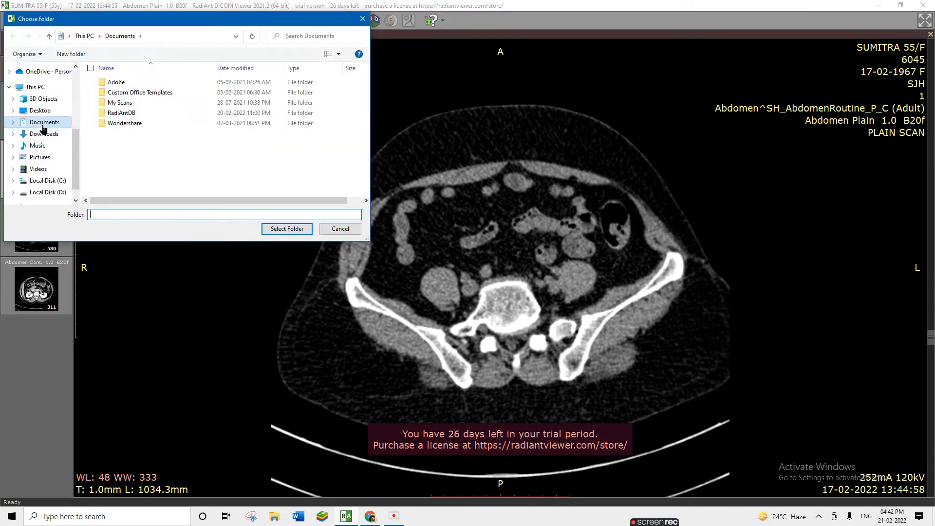
{"action": "scroll", "coordinate": [41, 152], "scroll_direction": "down", "scroll_amount": 1}
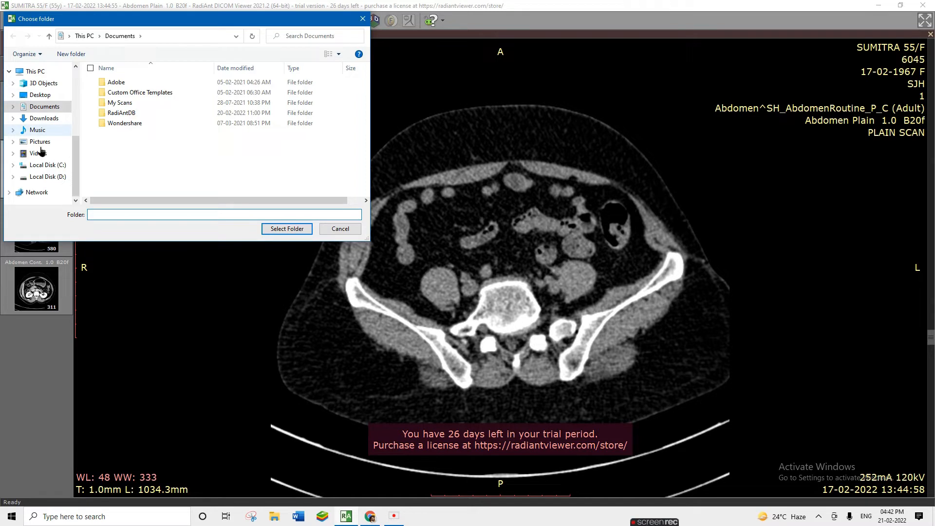
{"action": "scroll", "coordinate": [41, 152], "scroll_direction": "up", "scroll_amount": 5}
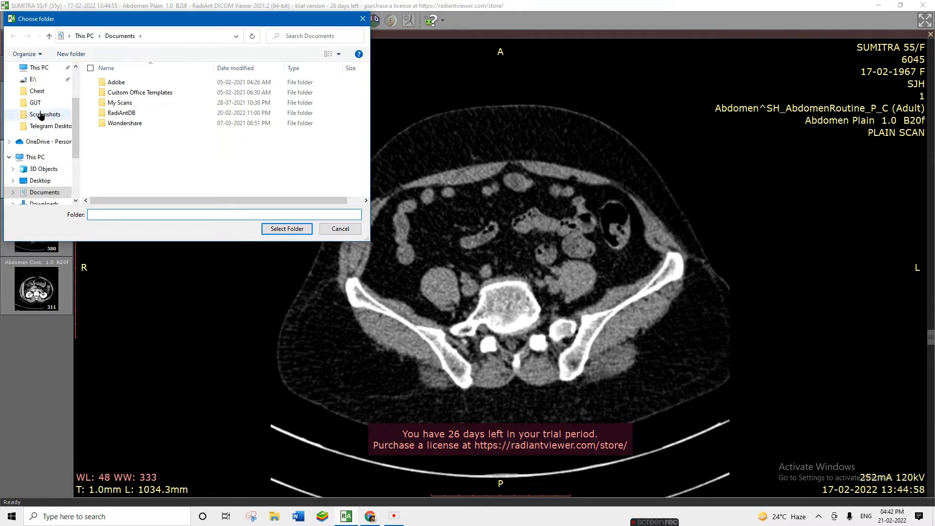
{"action": "scroll", "coordinate": [41, 115], "scroll_direction": "down", "scroll_amount": 3}
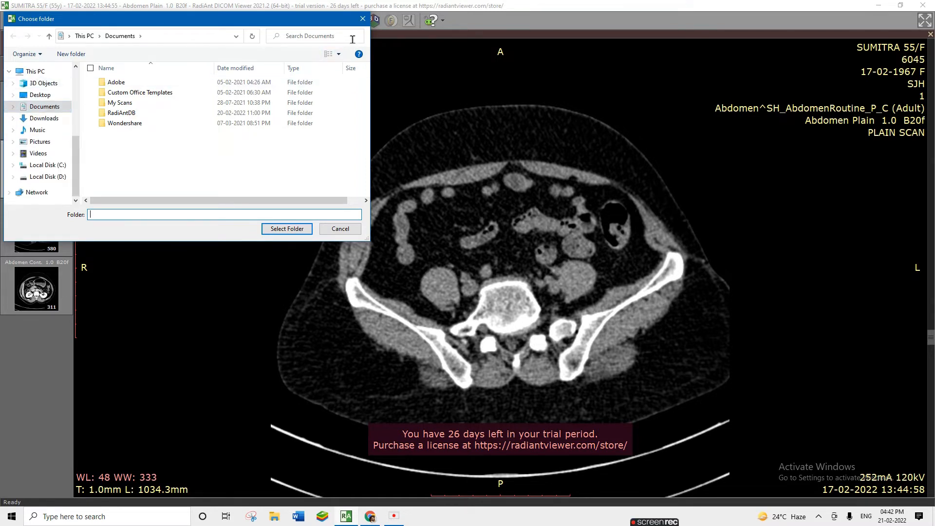
{"action": "left_click", "coordinate": [363, 19]}
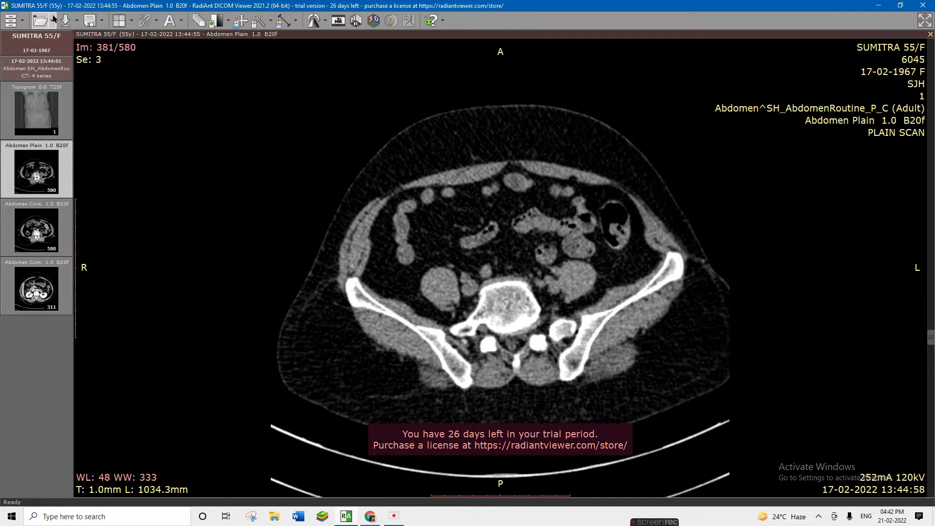
{"action": "left_click", "coordinate": [77, 22]}
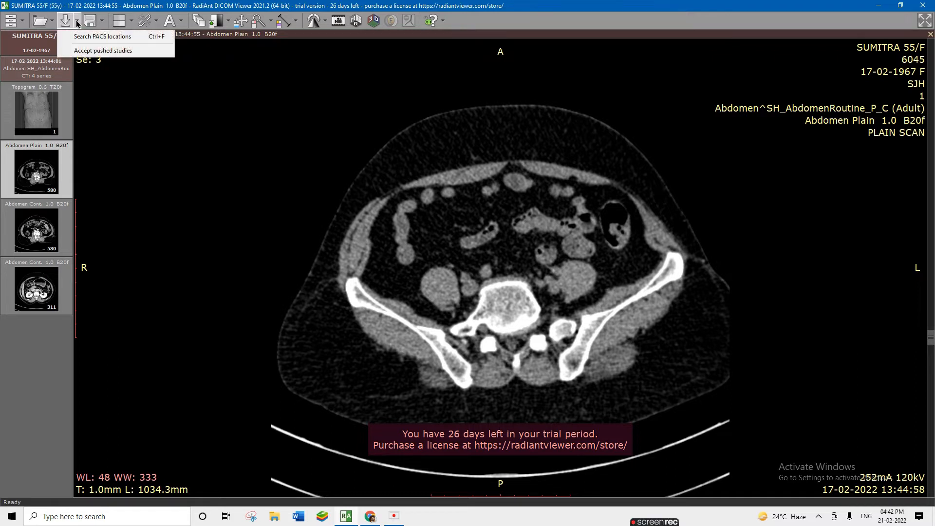
{"action": "left_click", "coordinate": [102, 22]}
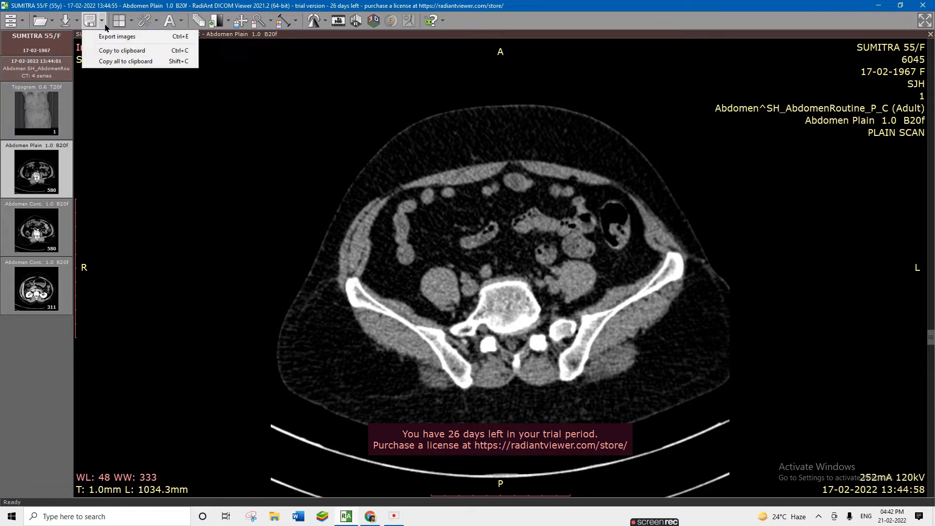
{"action": "left_click", "coordinate": [129, 22]}
{"action": "left_click", "coordinate": [129, 22]}
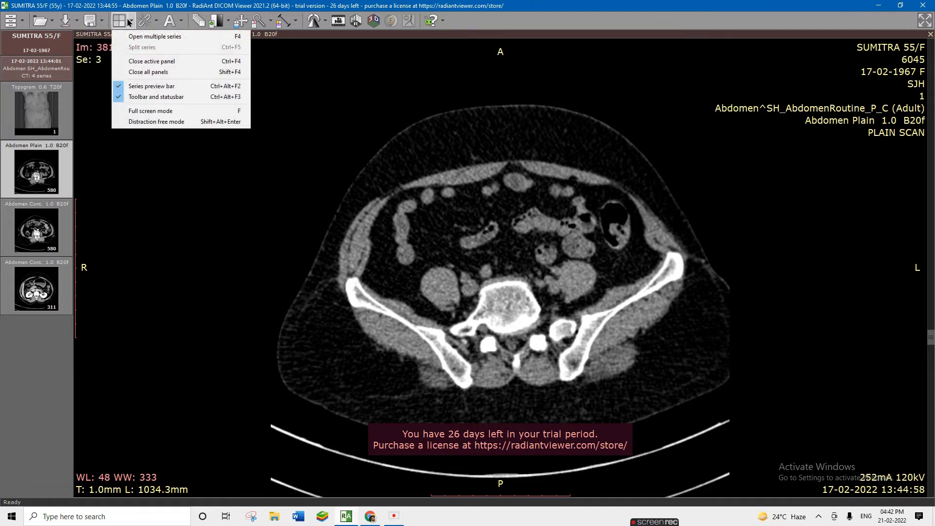
Step: Split the view into two side-by-side panels, with the Abdomen Plain series in one and the 311-image Abdomen Cont. series in the other
{"action": "left_click", "coordinate": [118, 21]}
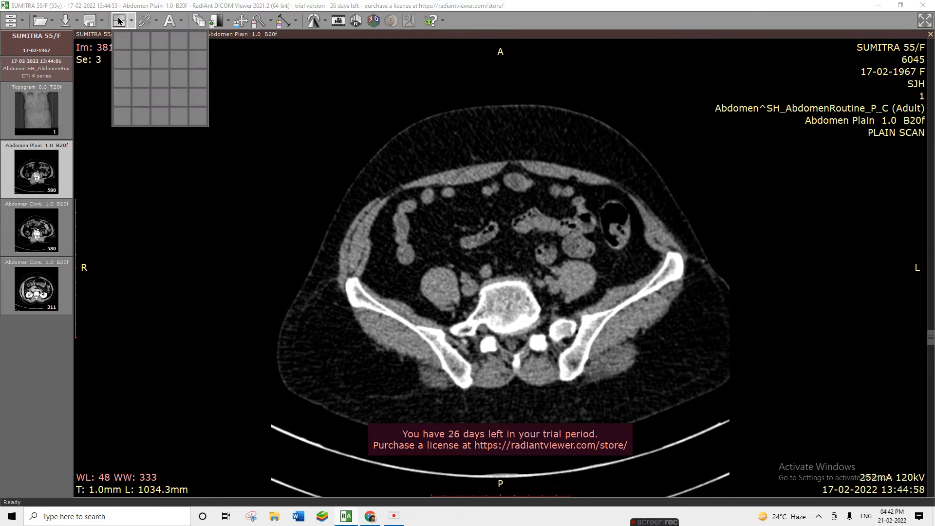
{"action": "left_click", "coordinate": [135, 47]}
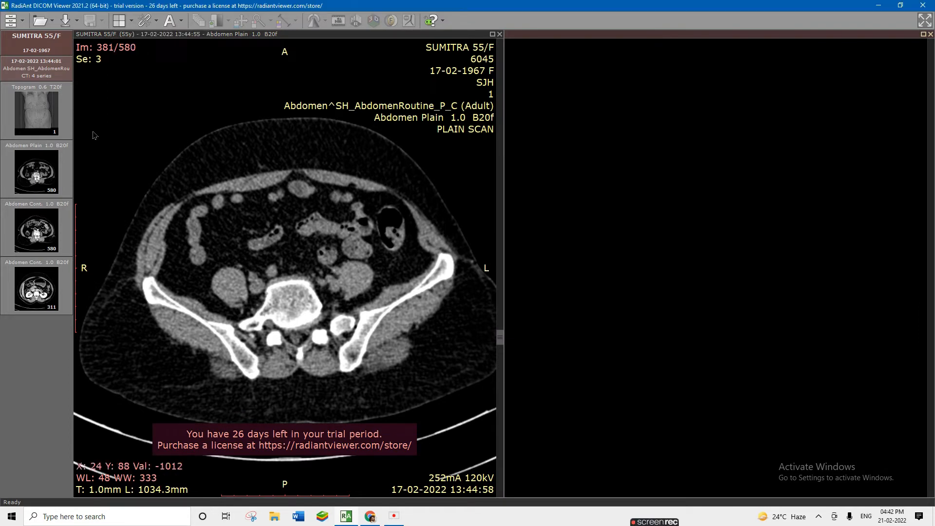
{"action": "left_click", "coordinate": [30, 165]}
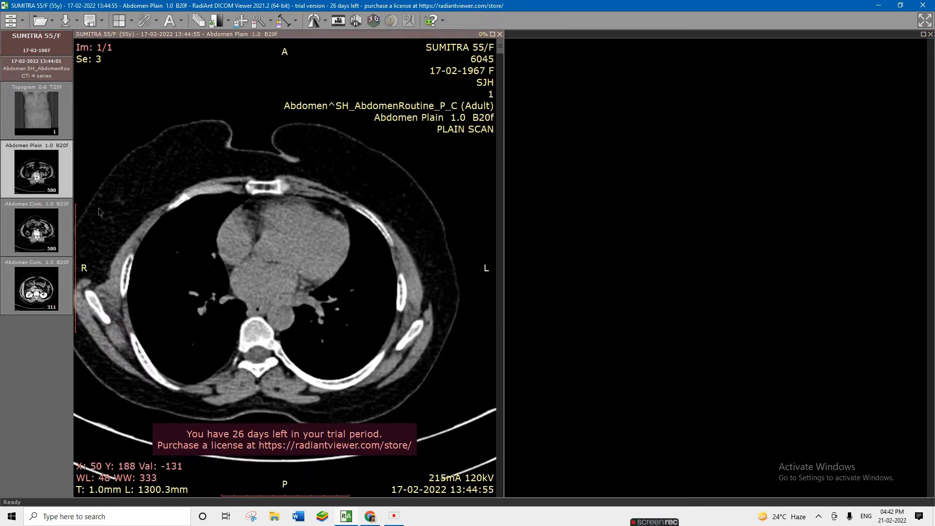
{"action": "left_click_drag", "start_coordinate": [36, 289], "coordinate": [589, 155]}
Step: Draw elliptical measurement regions on the liver at plain-scan image 80 (about 2 cm²) and the matching contrast image 42 (about 1.2 cm²)
{"action": "scroll", "coordinate": [262, 331], "scroll_direction": "down", "scroll_amount": 20}
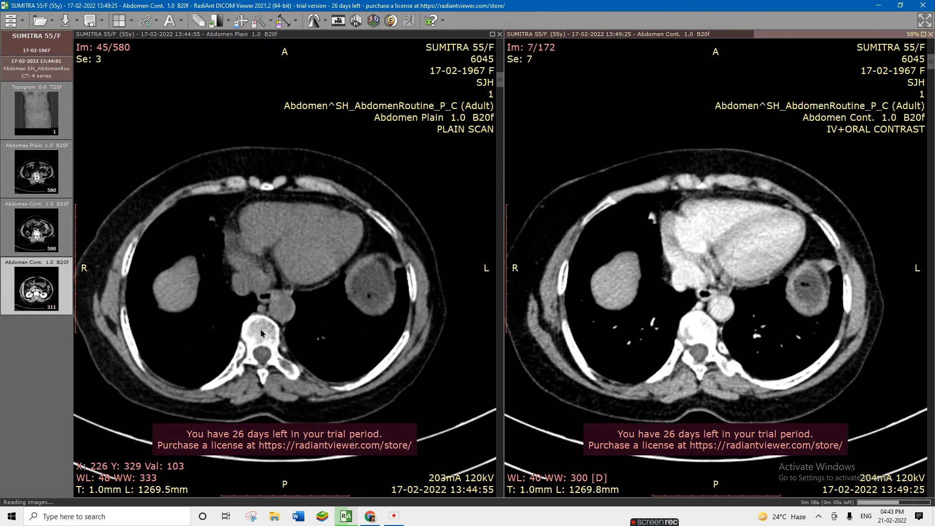
{"action": "scroll", "coordinate": [262, 333], "scroll_direction": "down", "scroll_amount": 20}
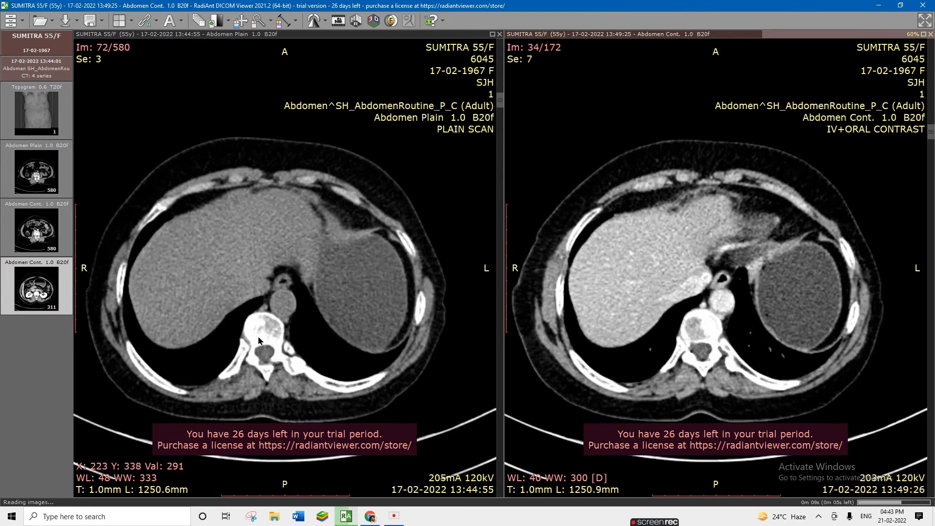
{"action": "scroll", "coordinate": [256, 335], "scroll_direction": "up", "scroll_amount": 7}
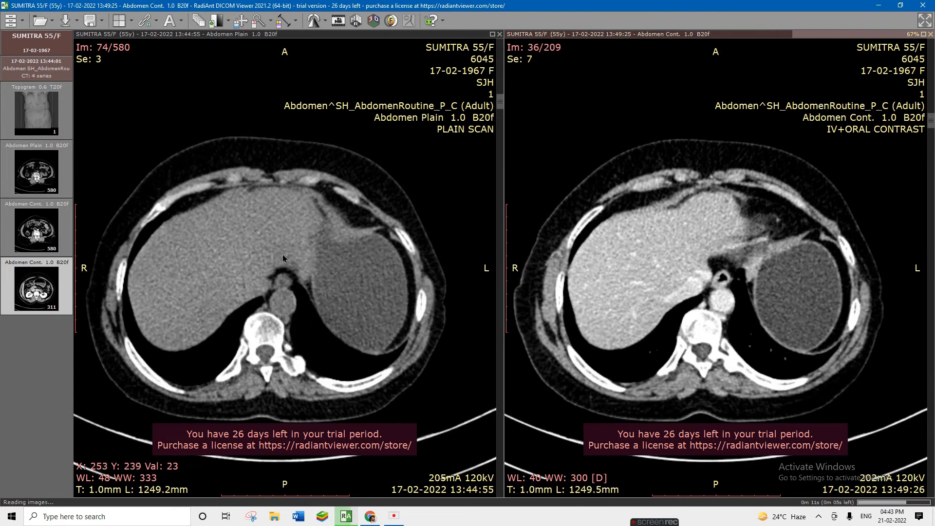
{"action": "scroll", "coordinate": [351, 238], "scroll_direction": "down", "scroll_amount": 6}
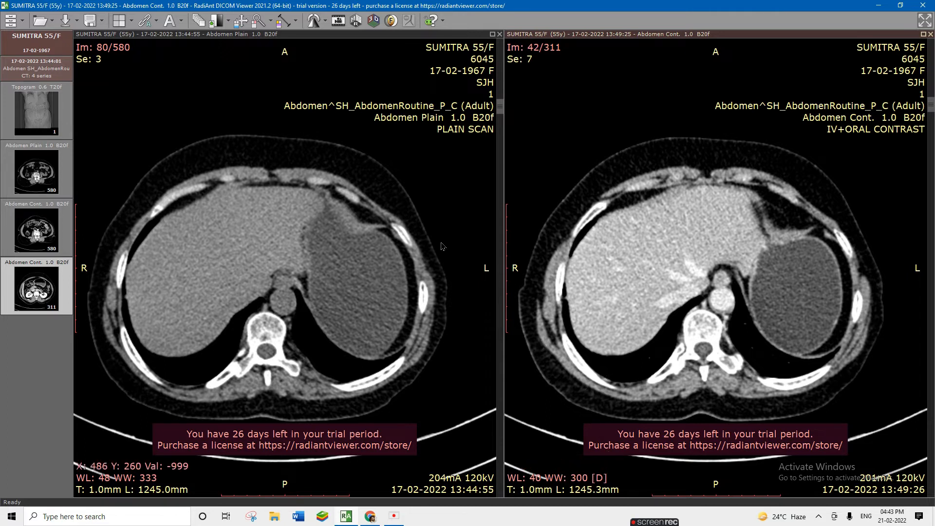
{"action": "left_click", "coordinate": [297, 21]}
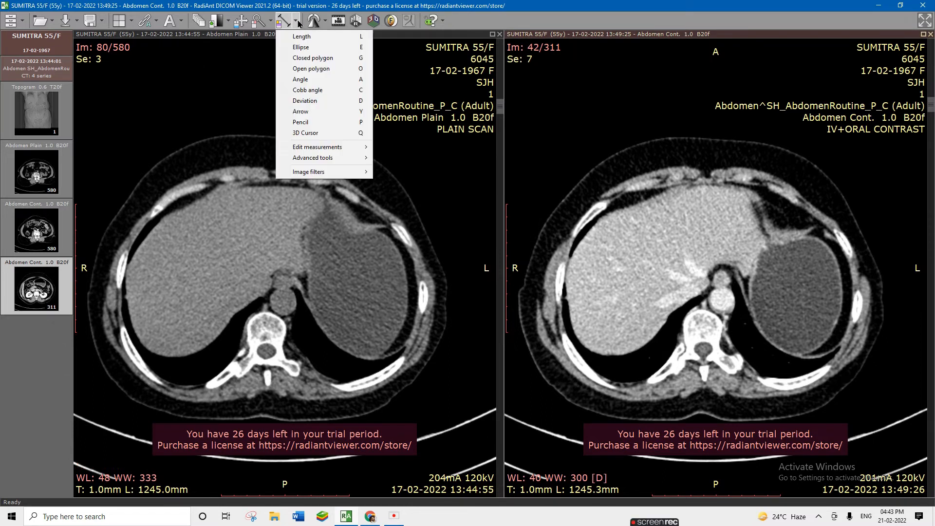
{"action": "left_click", "coordinate": [302, 49]}
{"action": "left_click_drag", "start_coordinate": [218, 220], "coordinate": [239, 245]}
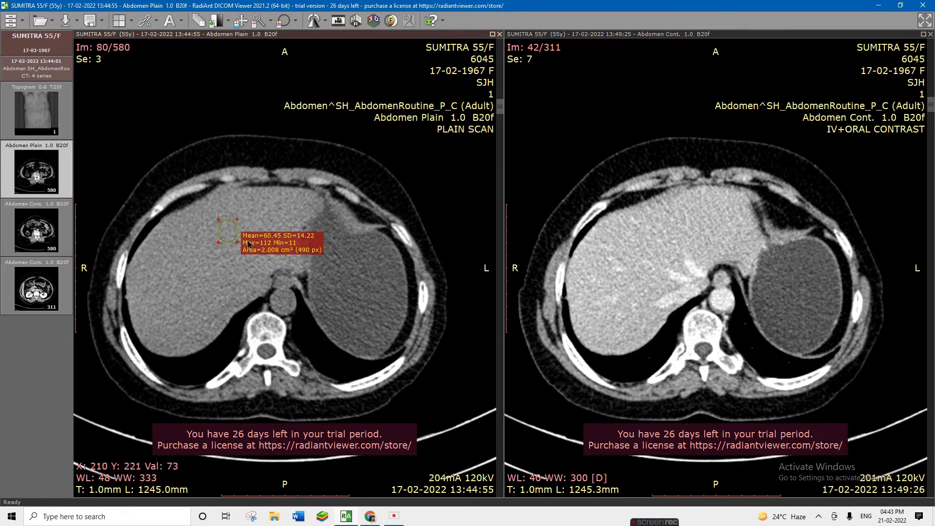
{"action": "left_click", "coordinate": [642, 223]}
{"action": "left_click_drag", "start_coordinate": [648, 231], "coordinate": [656, 240]}
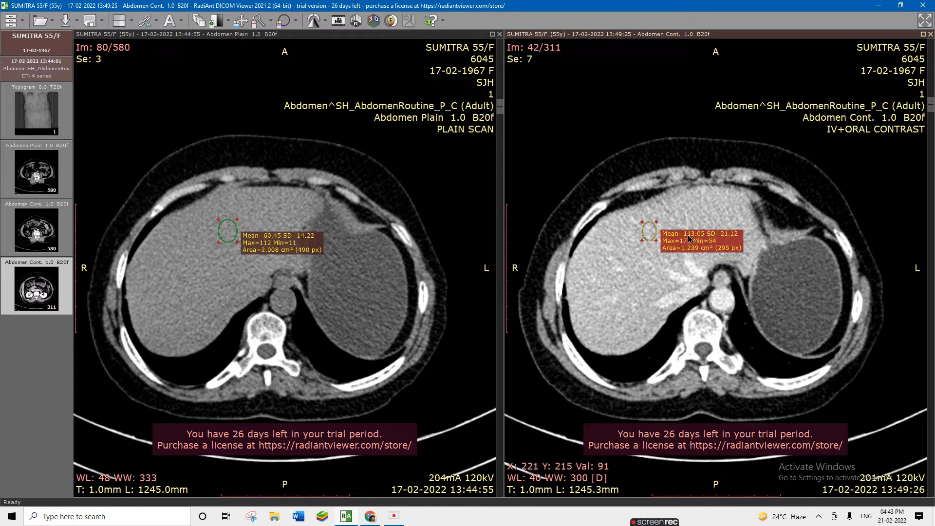
Step: Draw a length measurement of about 4.9 cm on the plain scan from above the abdomen down to its anterior skin surface
{"action": "left_click", "coordinate": [295, 20]}
{"action": "left_click", "coordinate": [298, 37]}
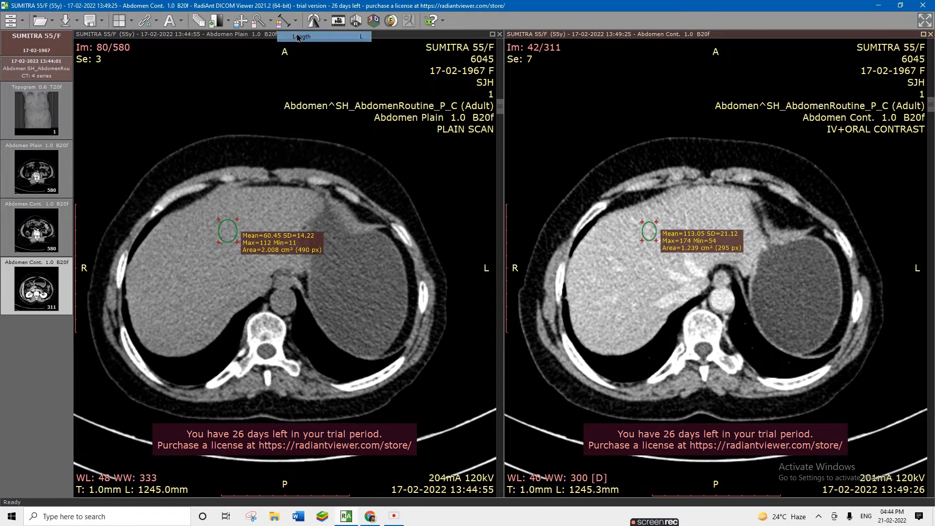
{"action": "left_click_drag", "start_coordinate": [261, 78], "coordinate": [271, 142]}
{"action": "left_click", "coordinate": [295, 21]}
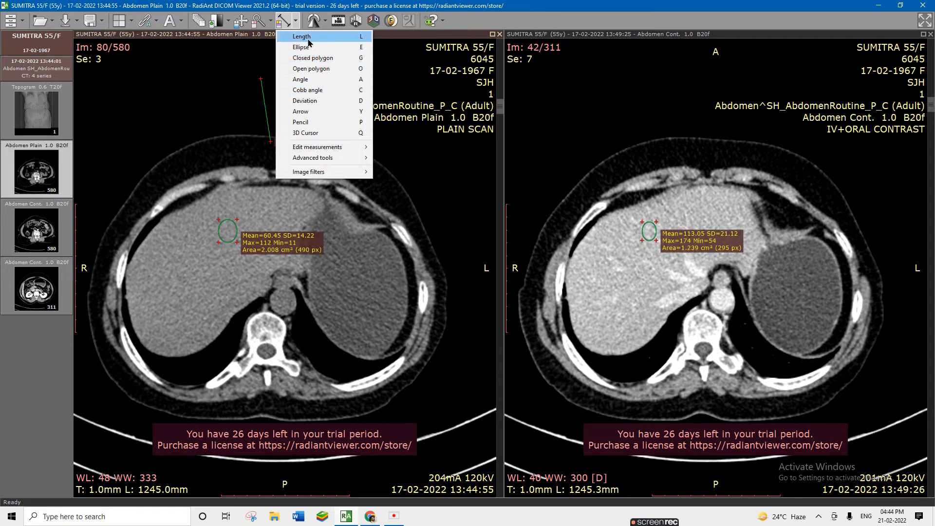
{"action": "left_click", "coordinate": [293, 24]}
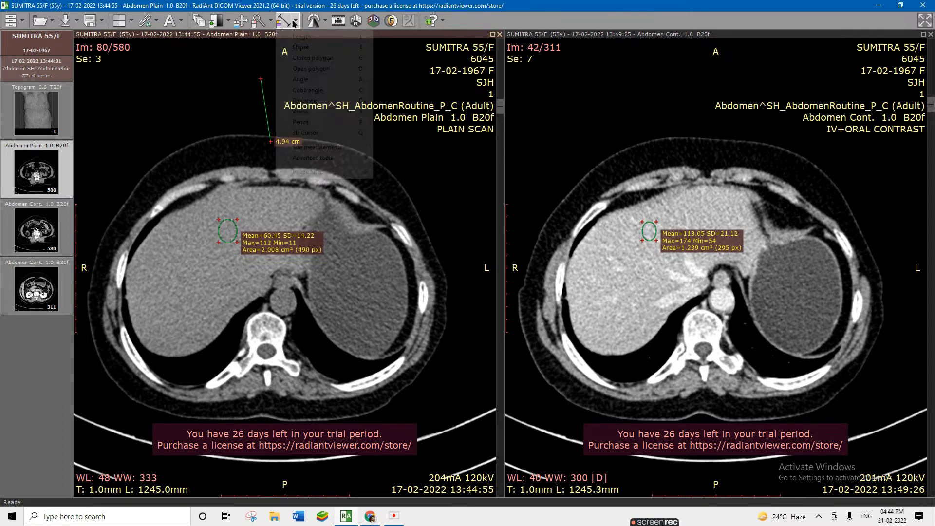
Step: Change the layout to three side-by-side panels and browse the series to plain image 97 and contrast image 59
{"action": "left_click", "coordinate": [131, 23]}
{"action": "left_click", "coordinate": [125, 23]}
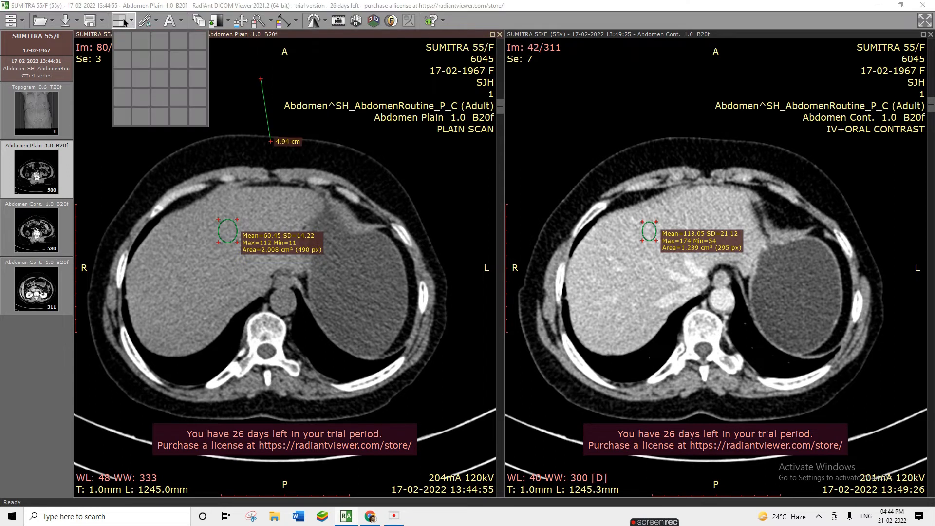
{"action": "left_click", "coordinate": [156, 40]}
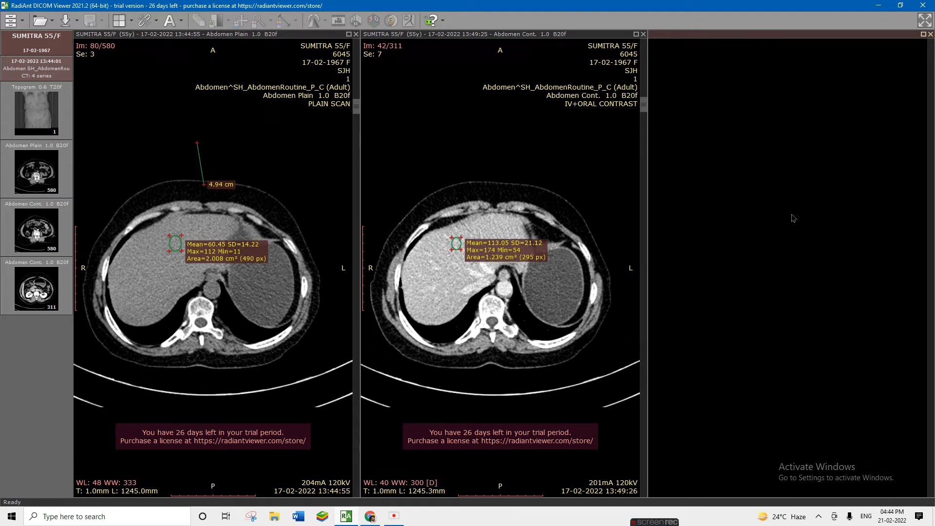
{"action": "scroll", "coordinate": [539, 253], "scroll_direction": "down", "scroll_amount": 17}
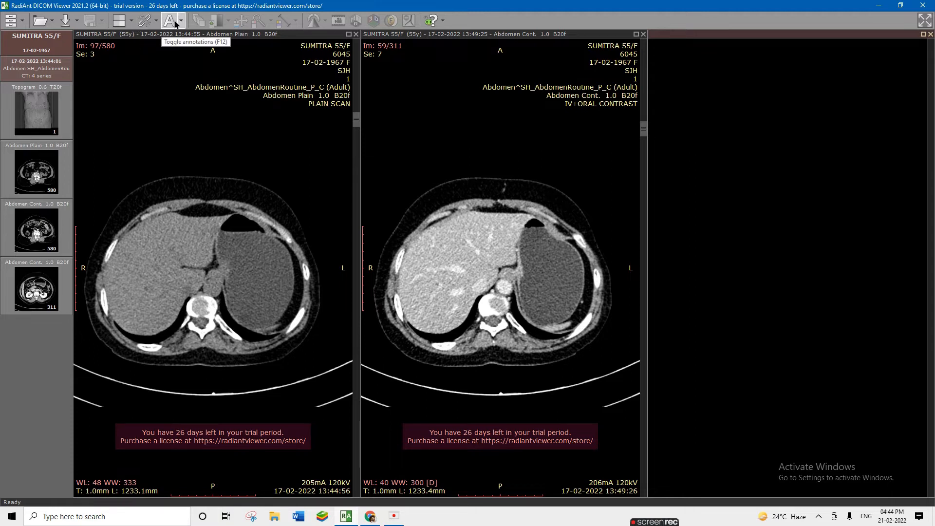
Step: Maximize the plain scan panel to fill the viewing area and turn off the image annotations
{"action": "double_click", "coordinate": [185, 56]}
{"action": "left_click", "coordinate": [181, 25]}
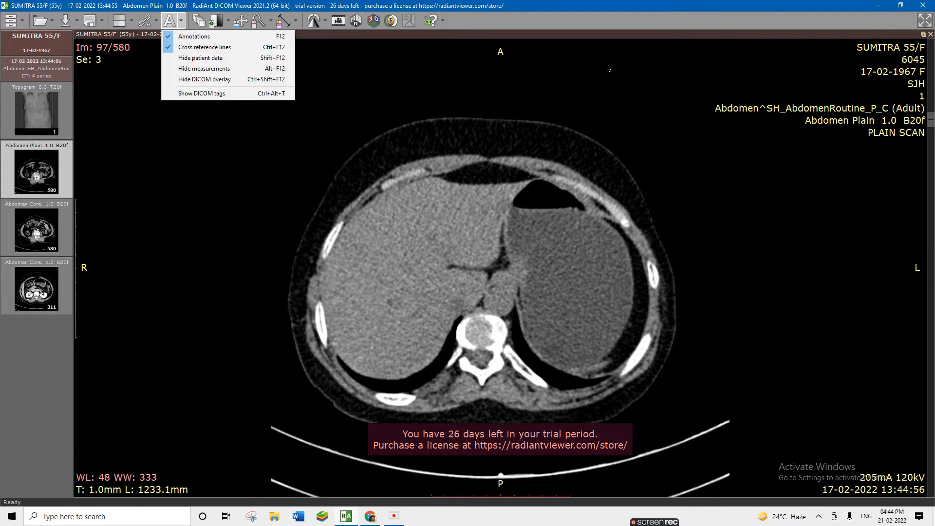
{"action": "left_click", "coordinate": [169, 39]}
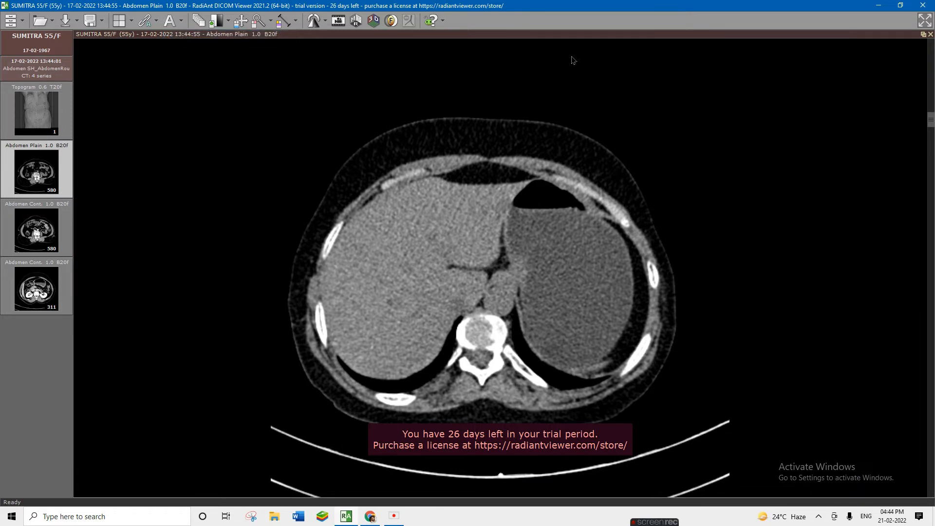
Step: Hide the patient data for the open study, leaving the measurement and overlay options as they are
{"action": "left_click", "coordinate": [182, 22]}
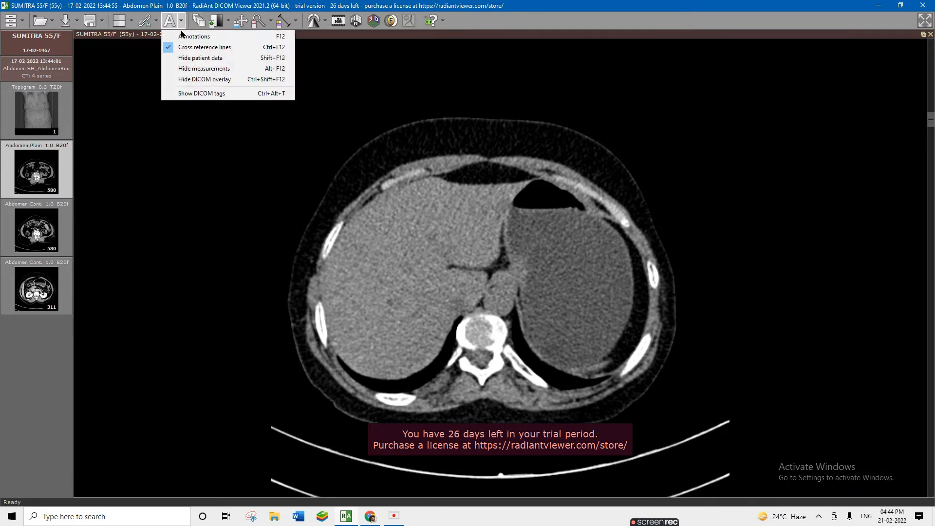
{"action": "left_click", "coordinate": [192, 61]}
{"action": "left_click", "coordinate": [180, 21]}
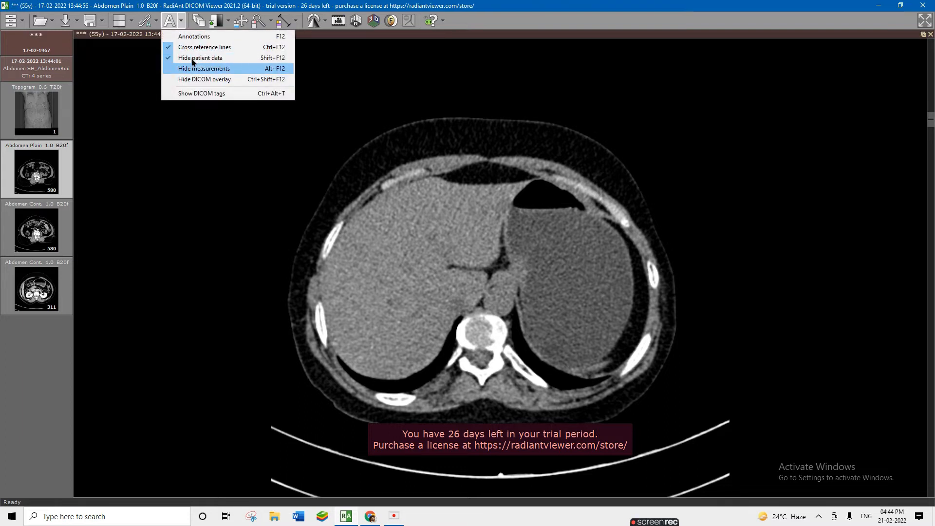
{"action": "left_click", "coordinate": [196, 22]}
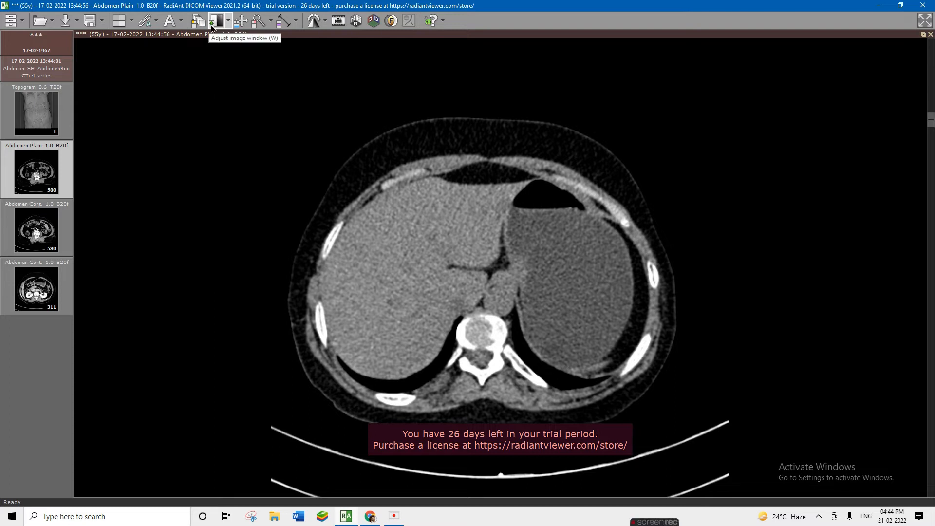
Step: Apply the CT Bone window preset to the plain scan, and switch it to the CT Lungs preset
{"action": "left_click", "coordinate": [228, 22]}
{"action": "left_click", "coordinate": [234, 39]}
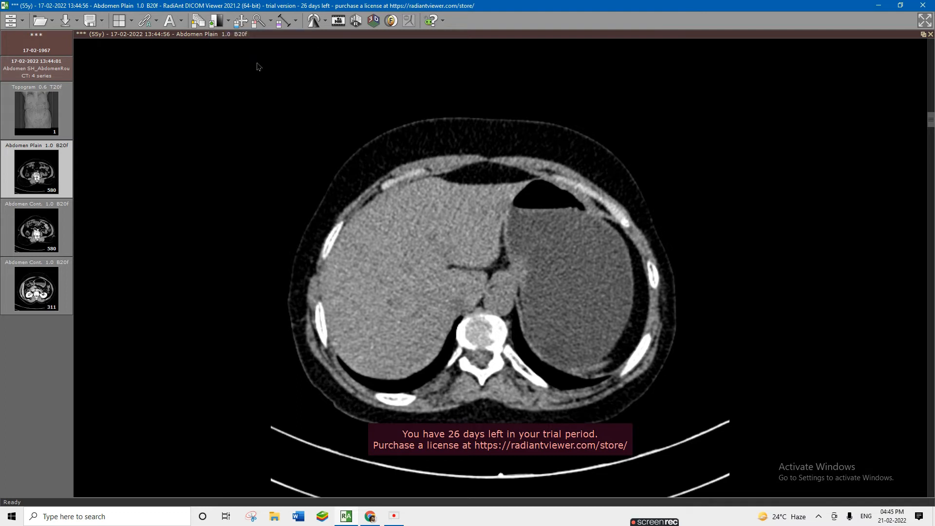
{"action": "left_click", "coordinate": [227, 22]}
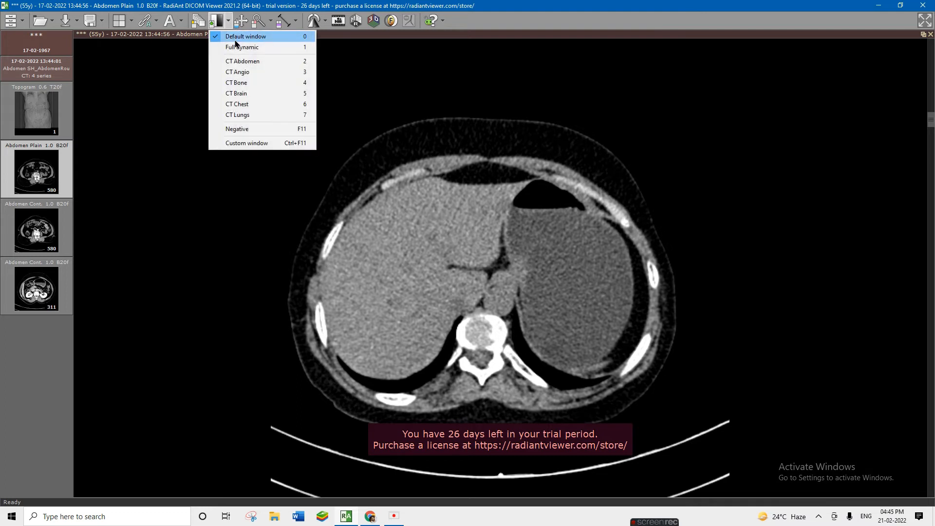
{"action": "left_click", "coordinate": [249, 82]}
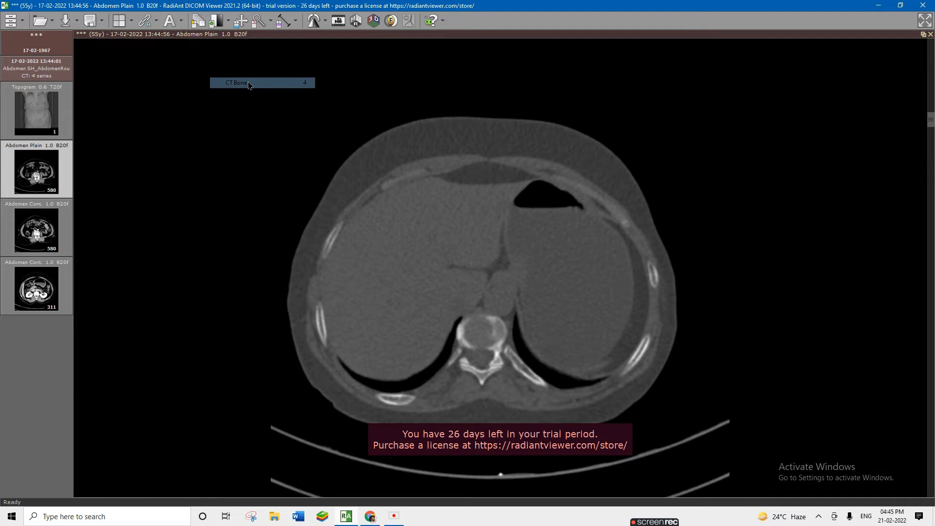
{"action": "left_click", "coordinate": [228, 22]}
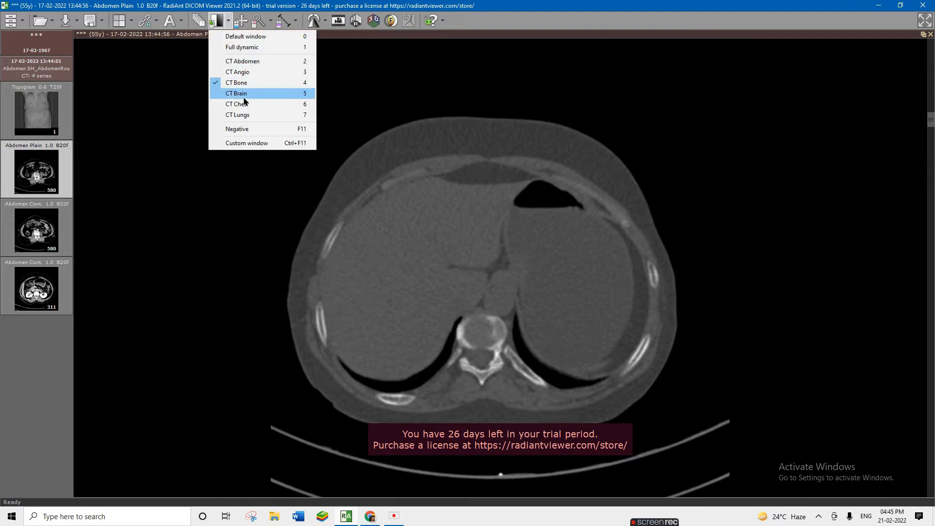
{"action": "left_click", "coordinate": [247, 115]}
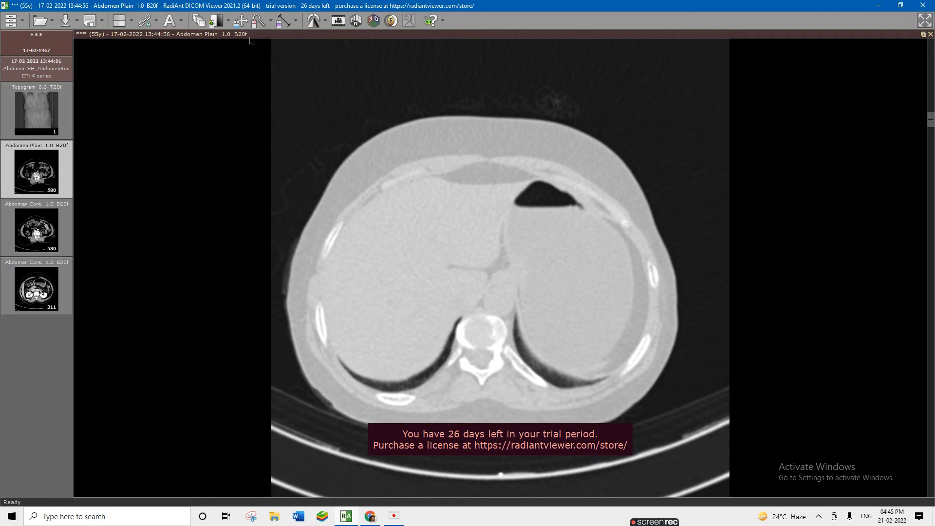
Step: Pan the plain scan image to the right and slightly upward within its panel
{"action": "left_click", "coordinate": [243, 22]}
{"action": "left_click_drag", "start_coordinate": [300, 90], "coordinate": [458, 99]}
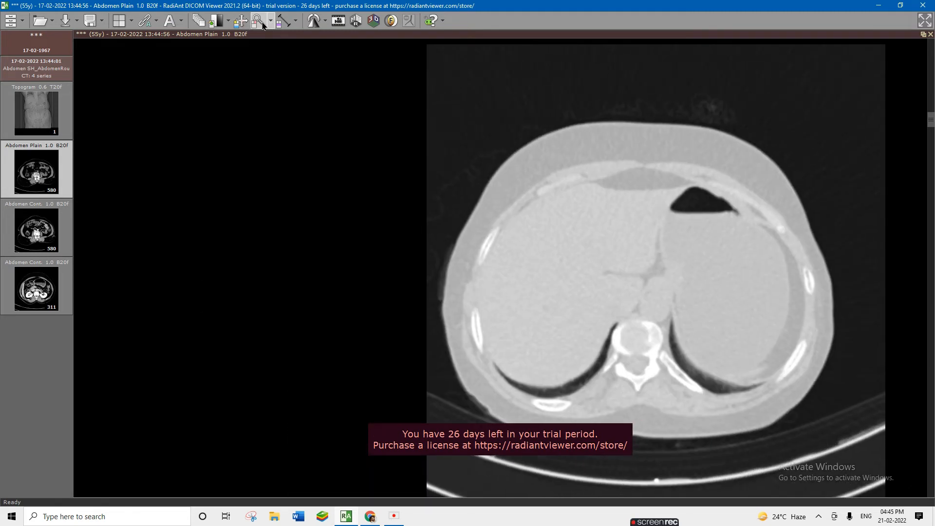
{"action": "left_click_drag", "start_coordinate": [326, 133], "coordinate": [322, 119]}
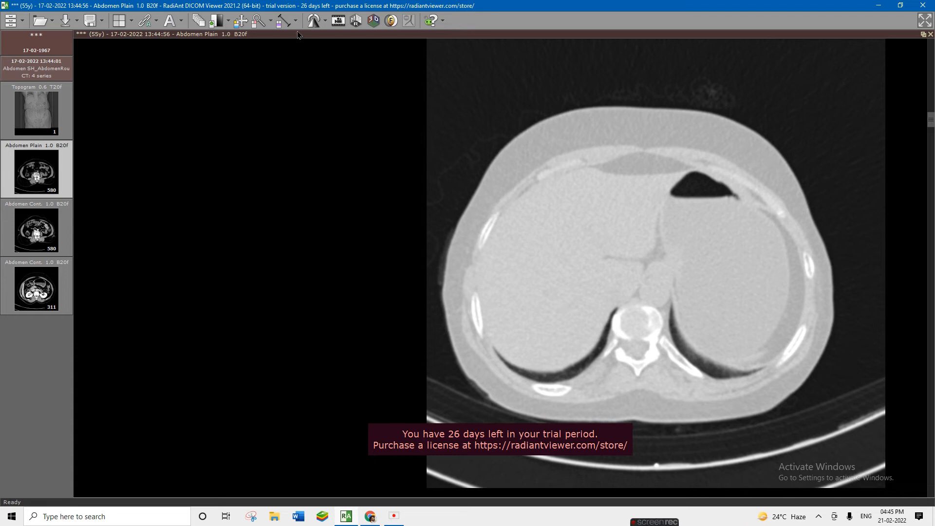
Step: Open the plain abdomen series in 3D MPR and maximize the MPR window
{"action": "left_click", "coordinate": [322, 23]}
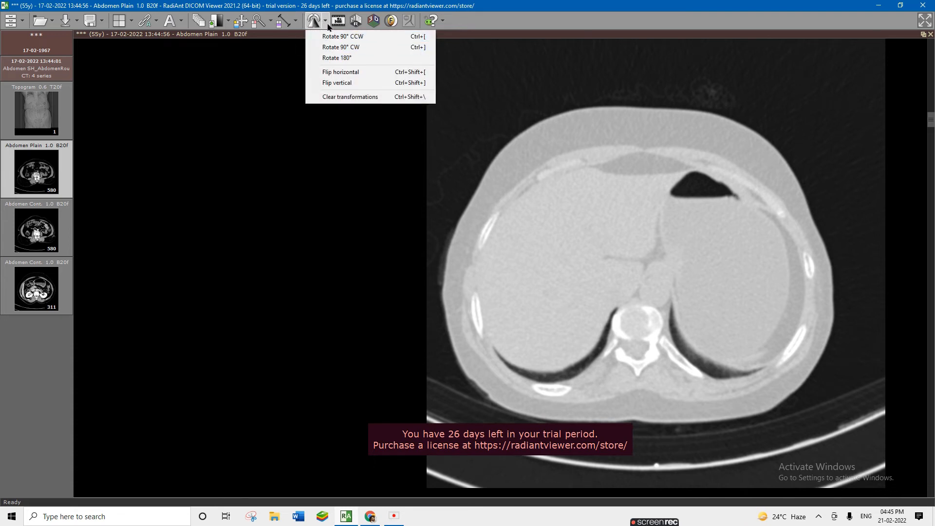
{"action": "left_click", "coordinate": [356, 25]}
{"action": "left_click", "coordinate": [356, 24]}
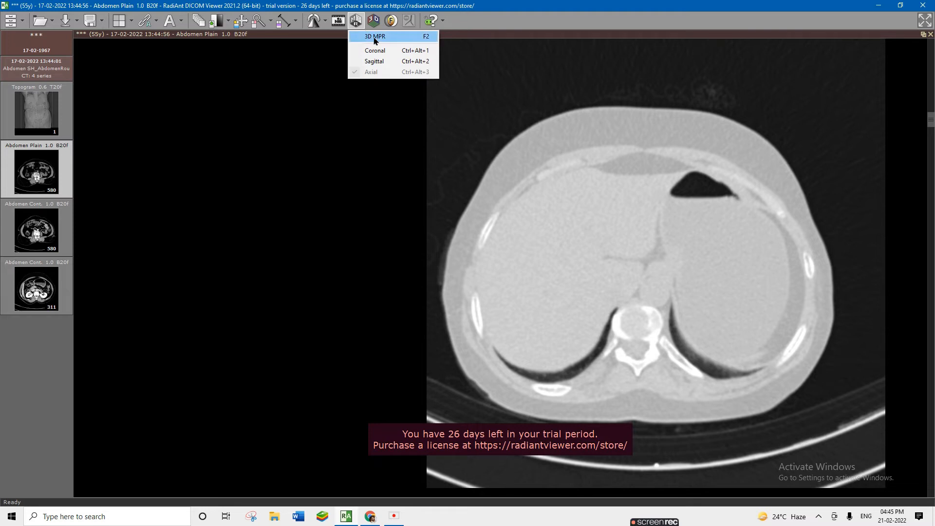
{"action": "left_click", "coordinate": [376, 38]}
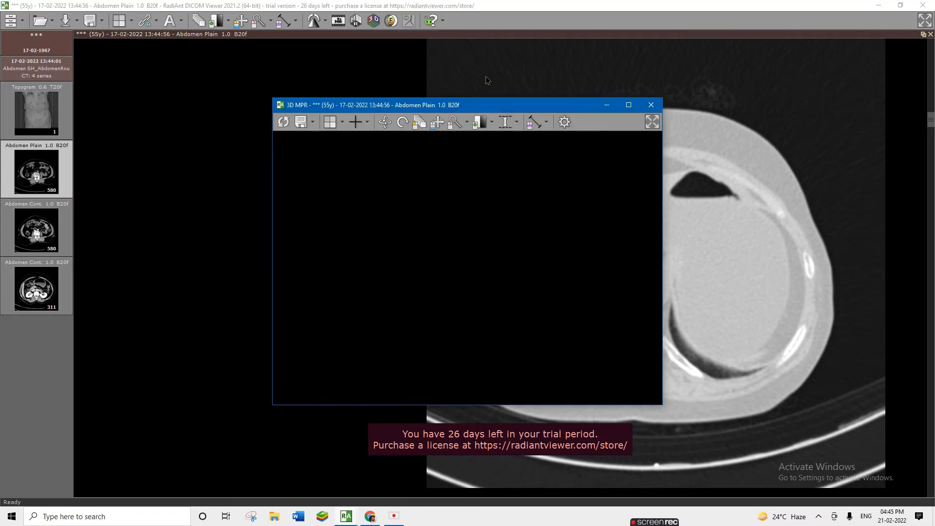
{"action": "left_click", "coordinate": [628, 104]}
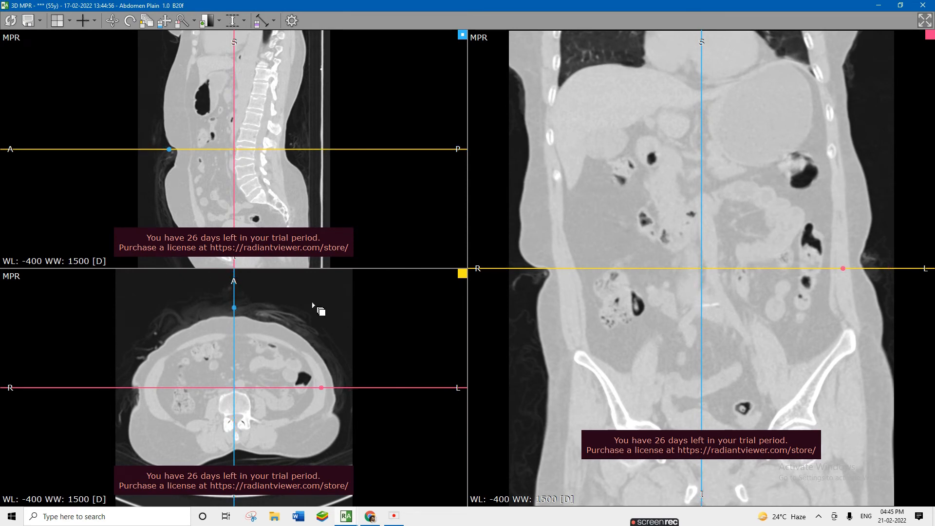
Step: Move the MPR crosshair onto the lower lumbar spine in the sagittal view and hide the crosshair lines
{"action": "left_click_drag", "start_coordinate": [242, 157], "coordinate": [254, 181]}
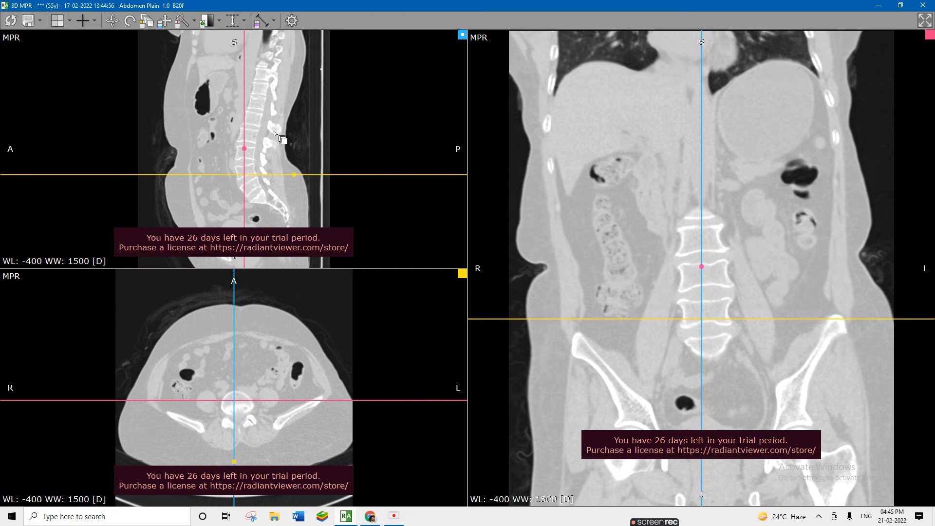
{"action": "left_click", "coordinate": [83, 20]}
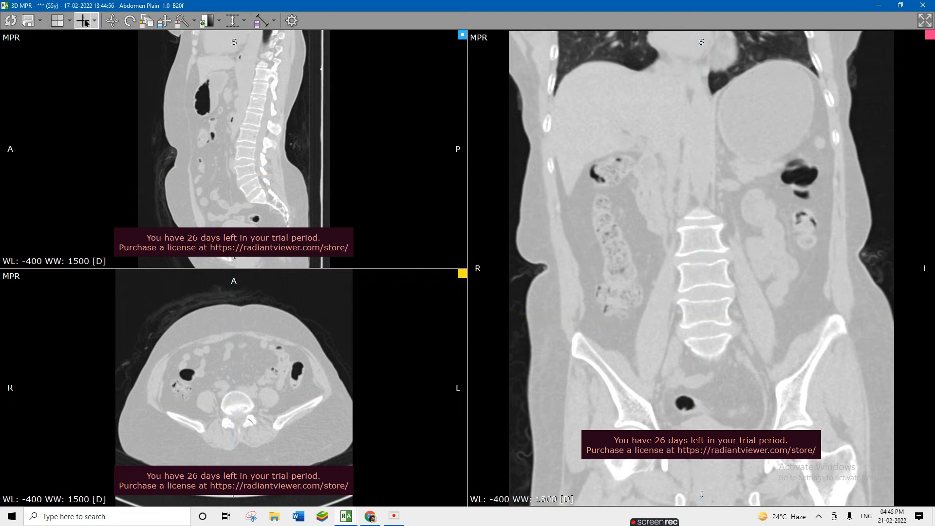
Step: Enlarge the axial MPR view to fill the window and browse its slices up to the lung bases
{"action": "left_click", "coordinate": [146, 20]}
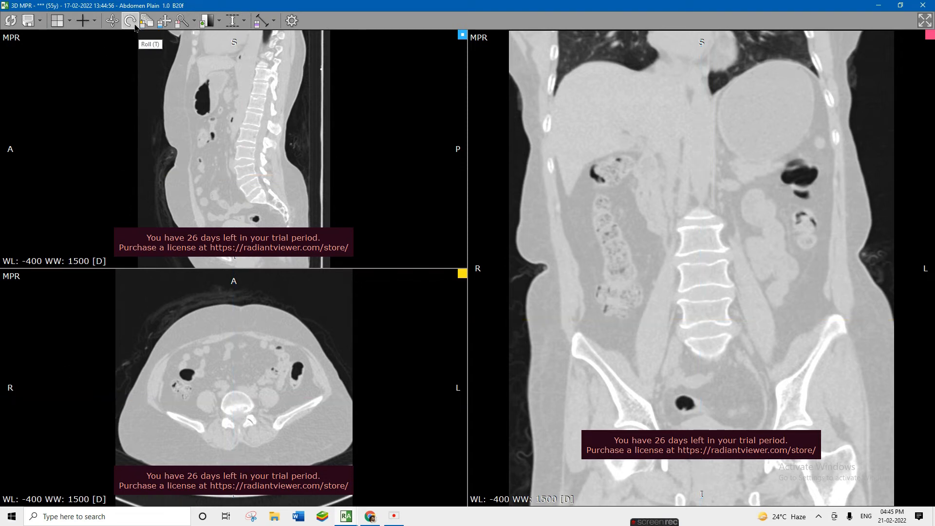
{"action": "double_click", "coordinate": [241, 338]}
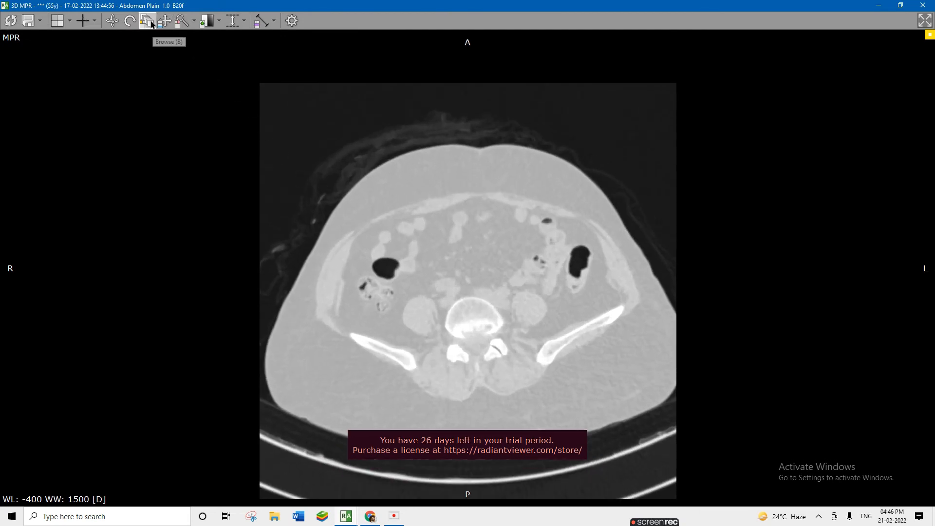
{"action": "scroll", "coordinate": [237, 171], "scroll_direction": "up", "scroll_amount": 15}
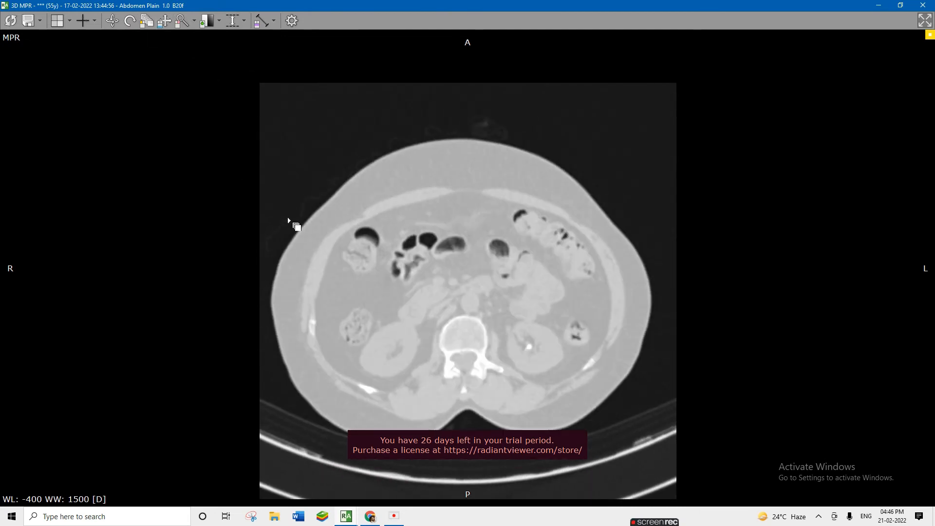
{"action": "scroll", "coordinate": [325, 196], "scroll_direction": "up", "scroll_amount": 5}
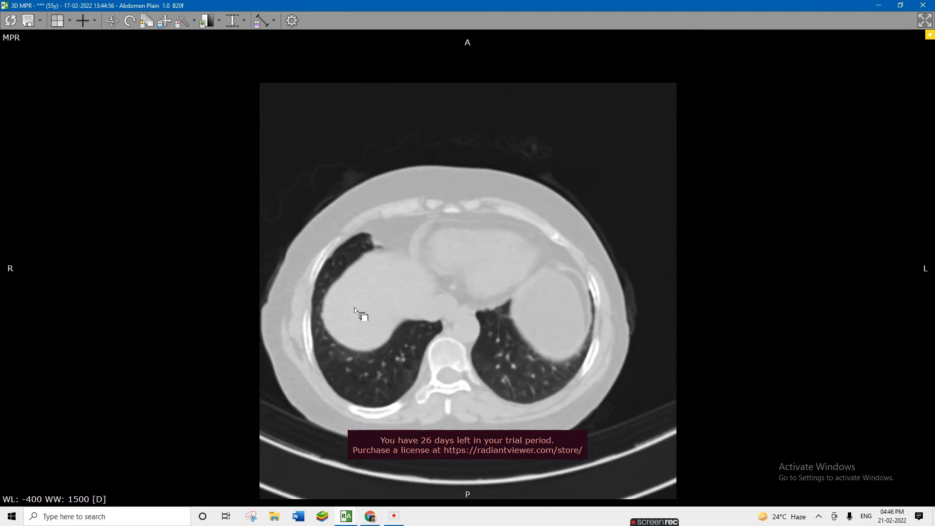
Step: Roll the axial view counterclockwise, and roll it back until the image is only slightly tilted
{"action": "left_click", "coordinate": [129, 20]}
{"action": "left_click_drag", "start_coordinate": [334, 103], "coordinate": [302, 123]}
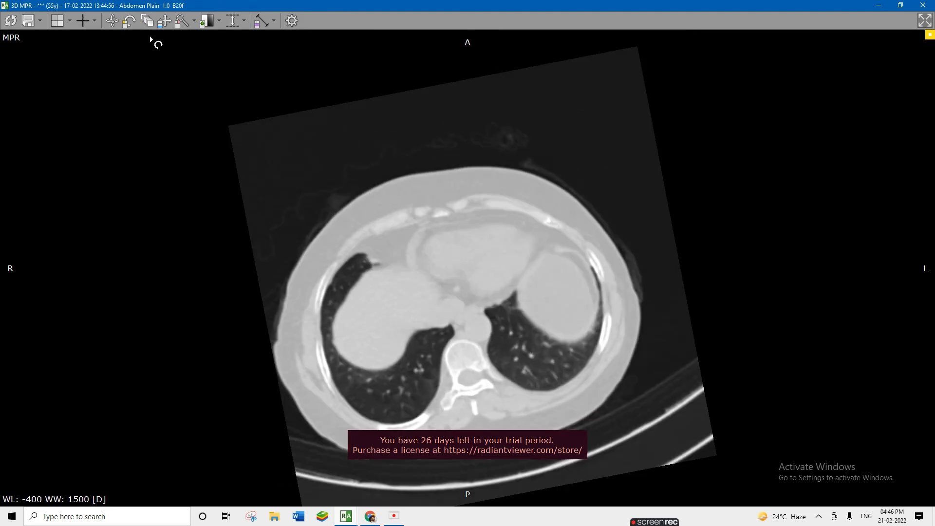
{"action": "left_click_drag", "start_coordinate": [246, 111], "coordinate": [281, 101]}
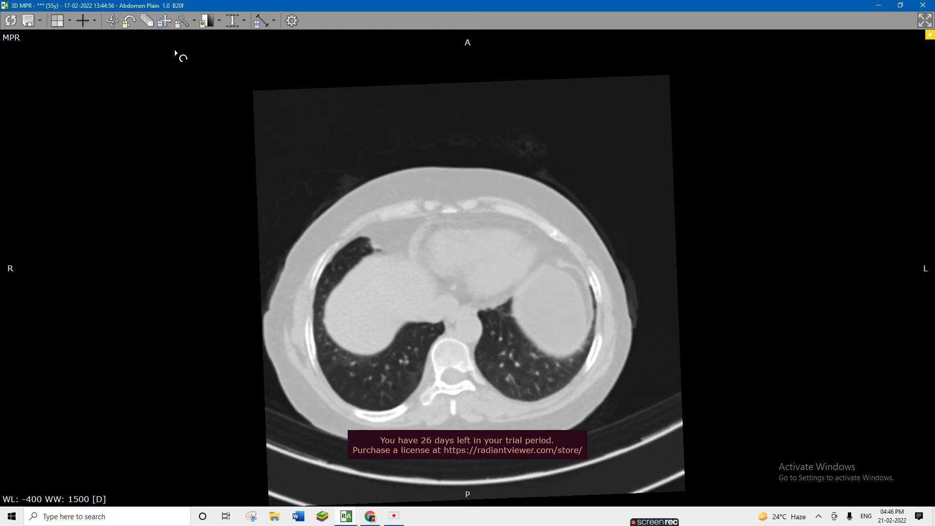
Step: Tilt the axial slice plane with 3D rotate, and bring it back close to its original orientation
{"action": "left_click", "coordinate": [112, 20]}
{"action": "left_click_drag", "start_coordinate": [263, 191], "coordinate": [321, 200]}
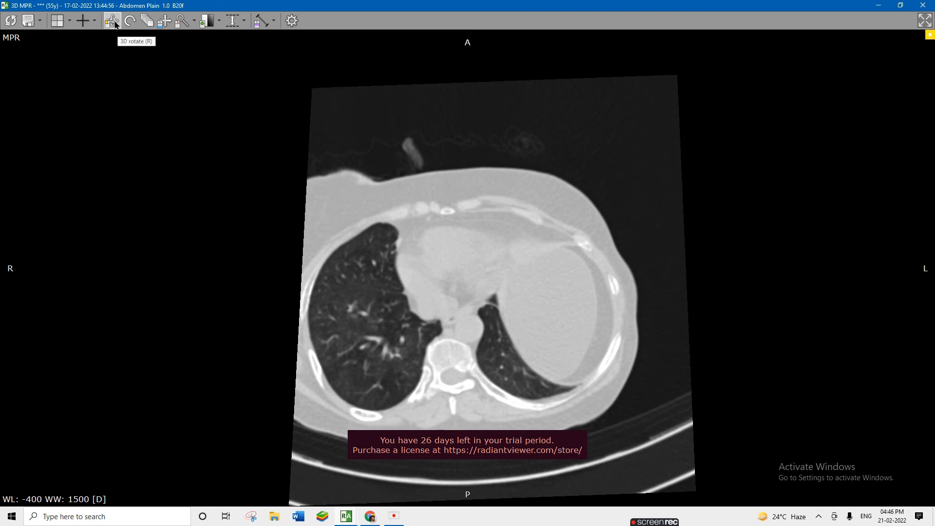
{"action": "mouse_move", "coordinate": [445, 146]}
{"action": "left_mouse_down"}
{"action": "mouse_move", "coordinate": [424, 147]}
{"action": "mouse_move", "coordinate": [451, 152]}
{"action": "mouse_move", "coordinate": [436, 152]}
{"action": "left_mouse_up"}
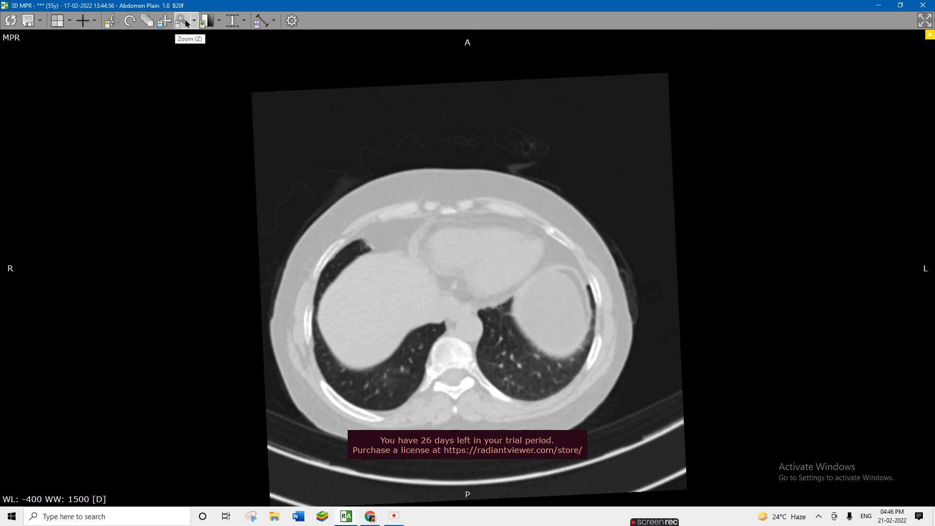
{"action": "left_click", "coordinate": [217, 26]}
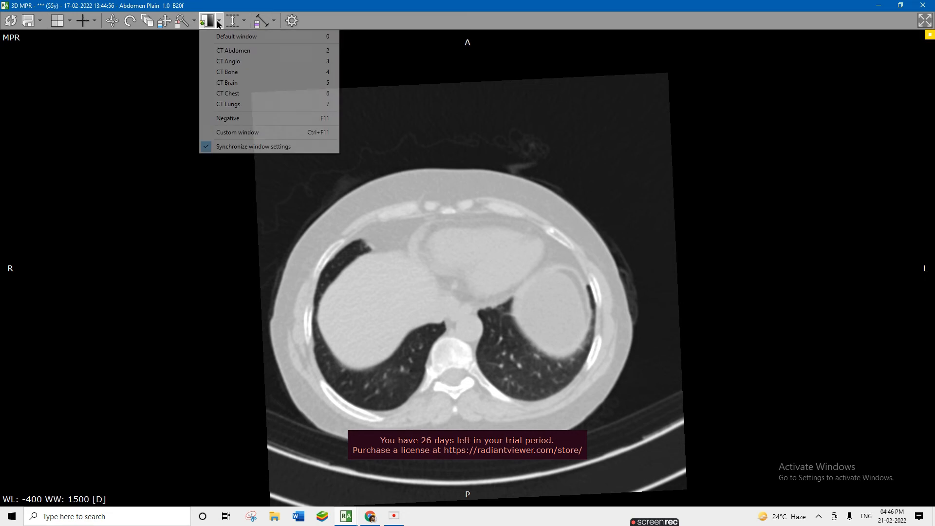
{"action": "left_click", "coordinate": [219, 24]}
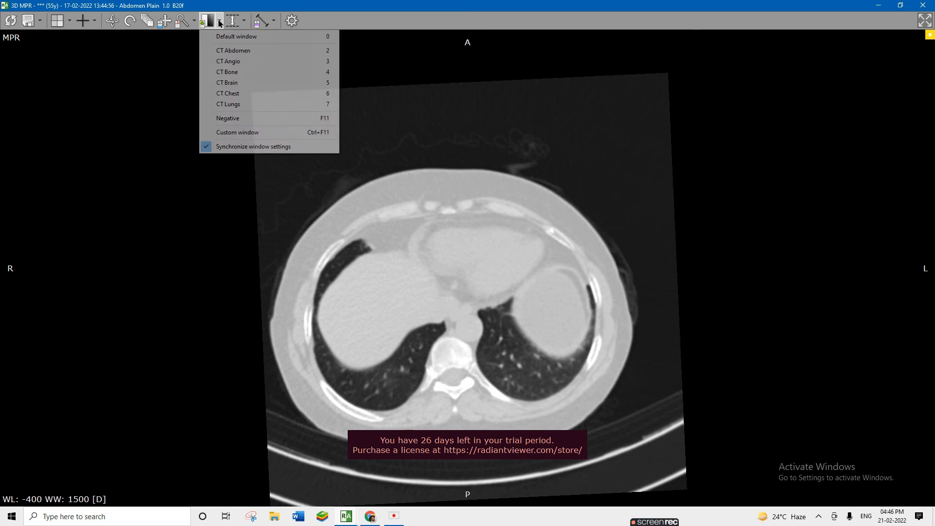
{"action": "left_click", "coordinate": [244, 23]}
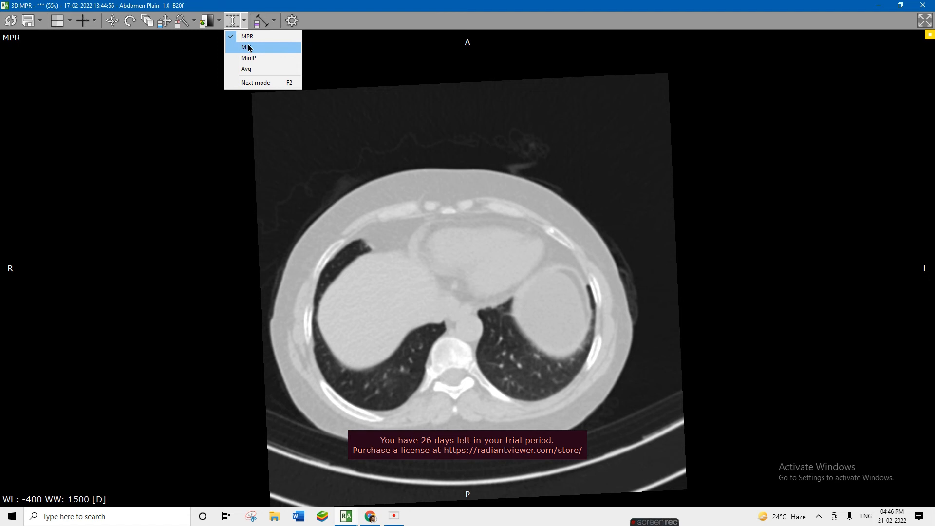
{"action": "left_click", "coordinate": [340, 48]}
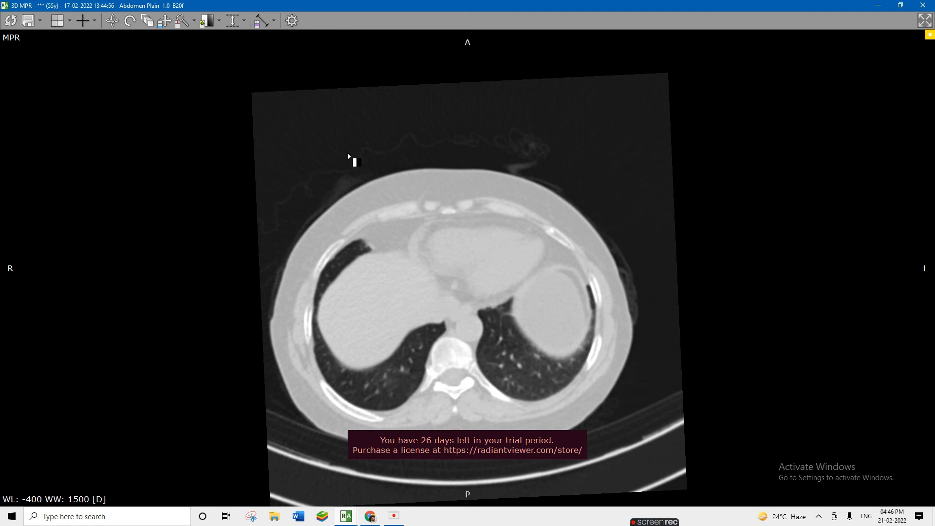
Step: Browse the axial view up to a slice through the heart and lungs and set its projection mode to MIP
{"action": "scroll", "coordinate": [349, 189], "scroll_direction": "up", "scroll_amount": 4}
{"action": "scroll", "coordinate": [355, 226], "scroll_direction": "up", "scroll_amount": 12}
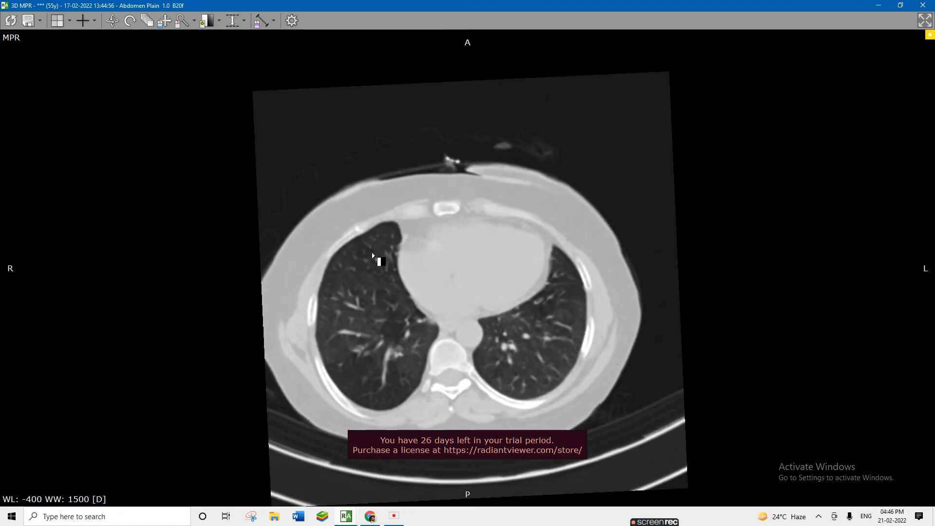
{"action": "scroll", "coordinate": [373, 255], "scroll_direction": "down", "scroll_amount": 5}
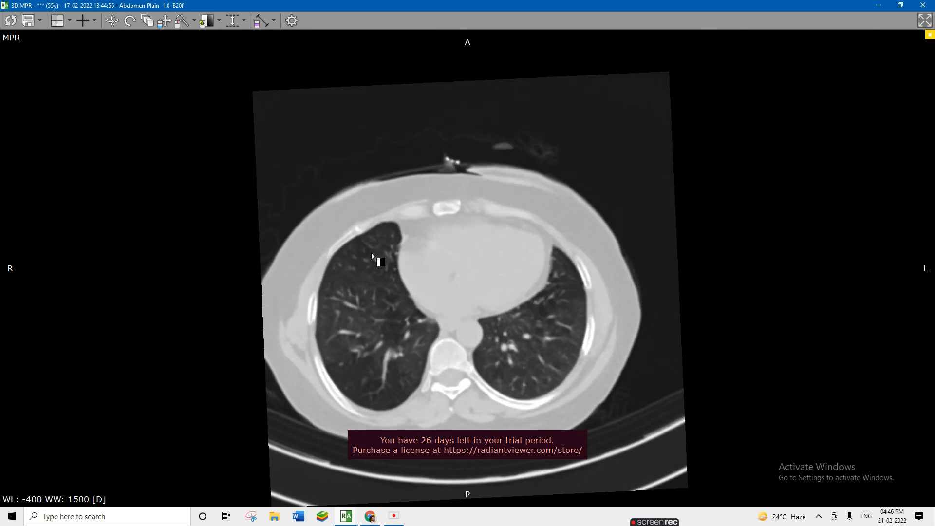
{"action": "left_click", "coordinate": [243, 21]}
{"action": "left_click", "coordinate": [247, 47]}
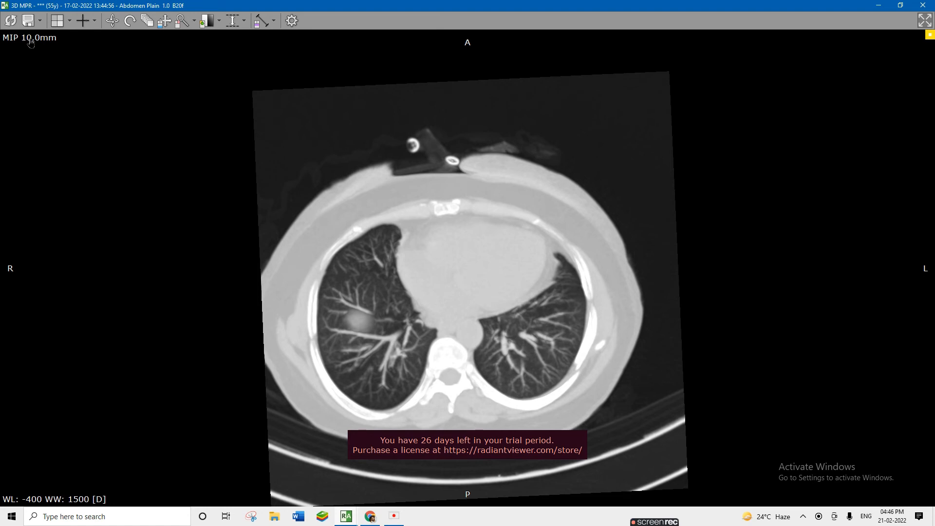
Step: Compare MinIP with MIP on the same chest slice by cycling through the projection modes back to MIP
{"action": "left_click", "coordinate": [33, 43]}
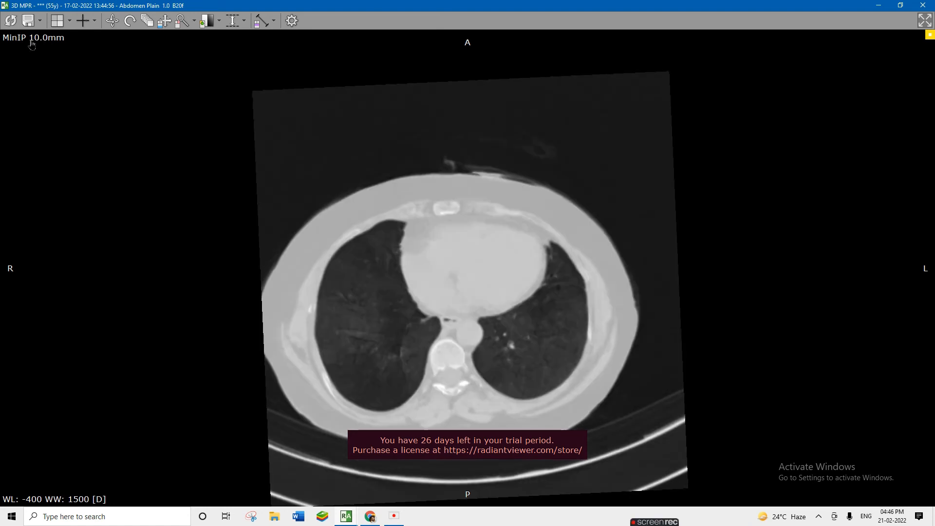
{"action": "left_click", "coordinate": [32, 43]}
{"action": "left_click", "coordinate": [32, 43]}
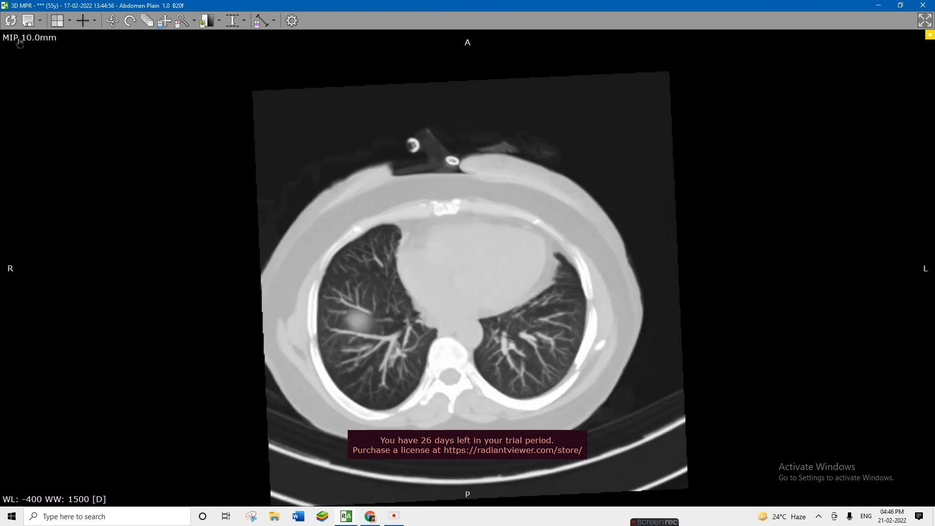
Step: Adjust the MIP image window to WL -441, WW 1498 and reduce the slab thickness to 4.9 mm
{"action": "right_click_drag", "start_coordinate": [180, 123], "coordinate": [178, 163]}
{"action": "left_click", "coordinate": [231, 23]}
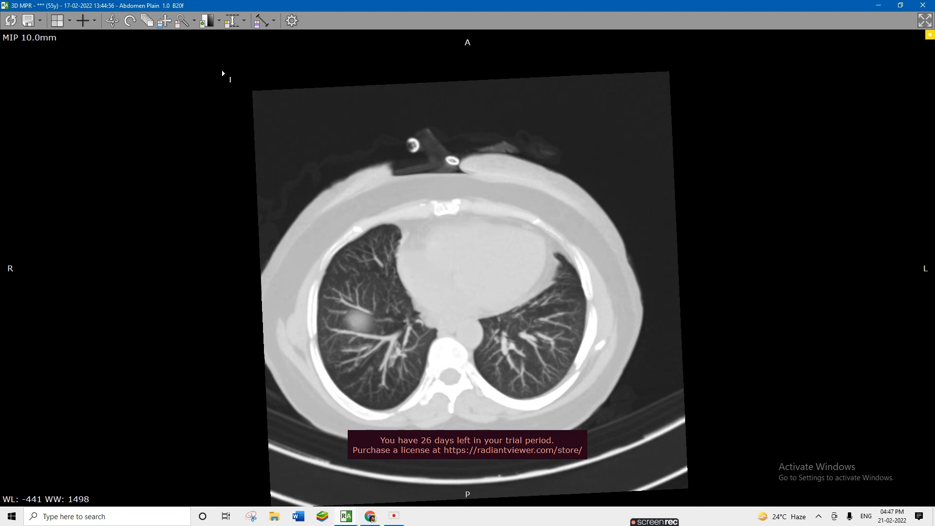
{"action": "left_click_drag", "start_coordinate": [224, 67], "coordinate": [177, 53]}
{"action": "left_click_drag", "start_coordinate": [178, 142], "coordinate": [179, 130]}
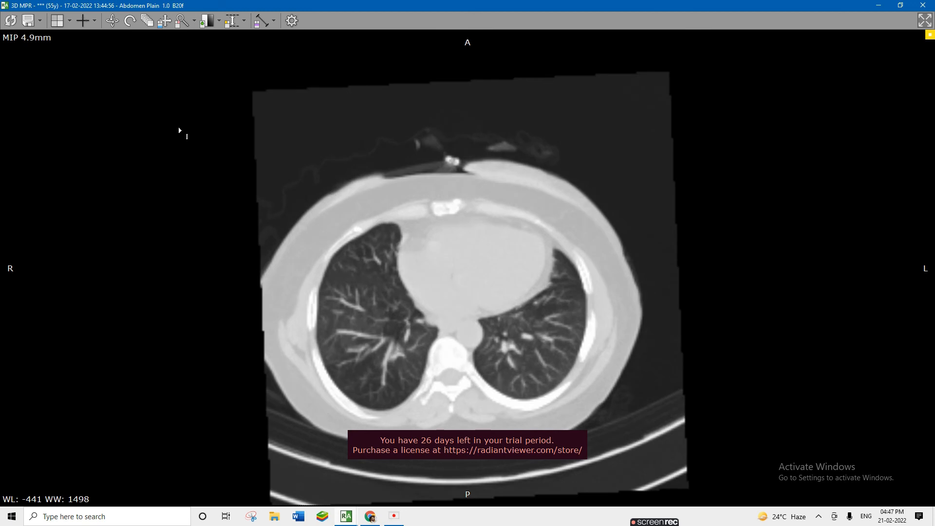
Step: Browse the thinner MIP slab up through the lungs and back down to the lung bases
{"action": "left_click", "coordinate": [147, 21]}
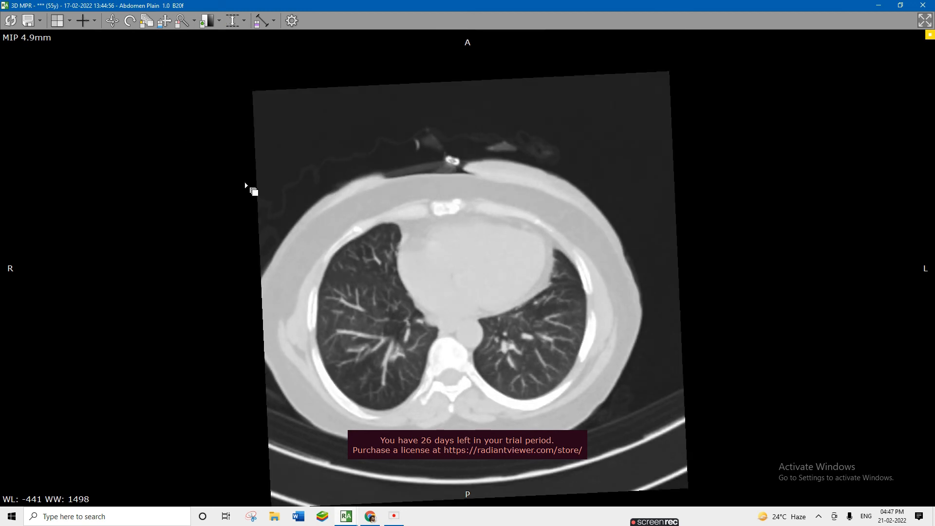
{"action": "left_click_drag", "start_coordinate": [253, 178], "coordinate": [254, 150]}
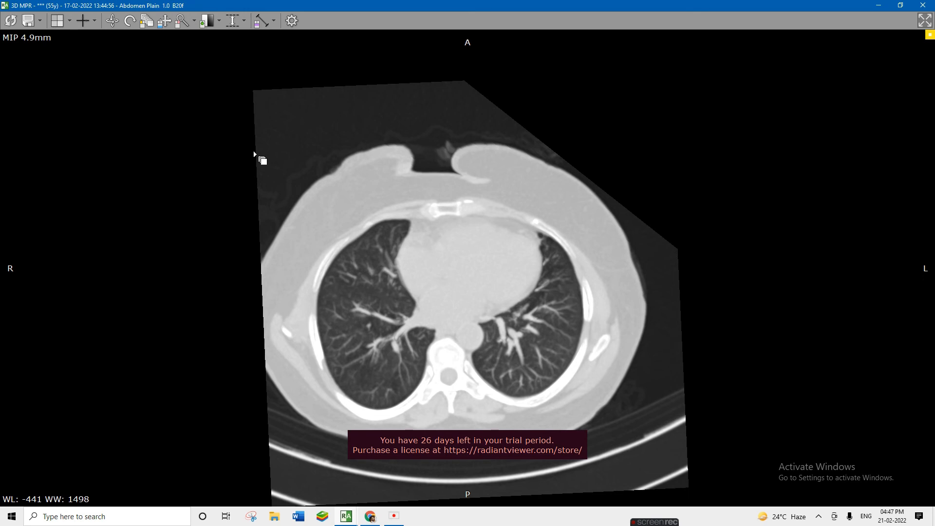
{"action": "left_click_drag", "start_coordinate": [253, 154], "coordinate": [287, 263]}
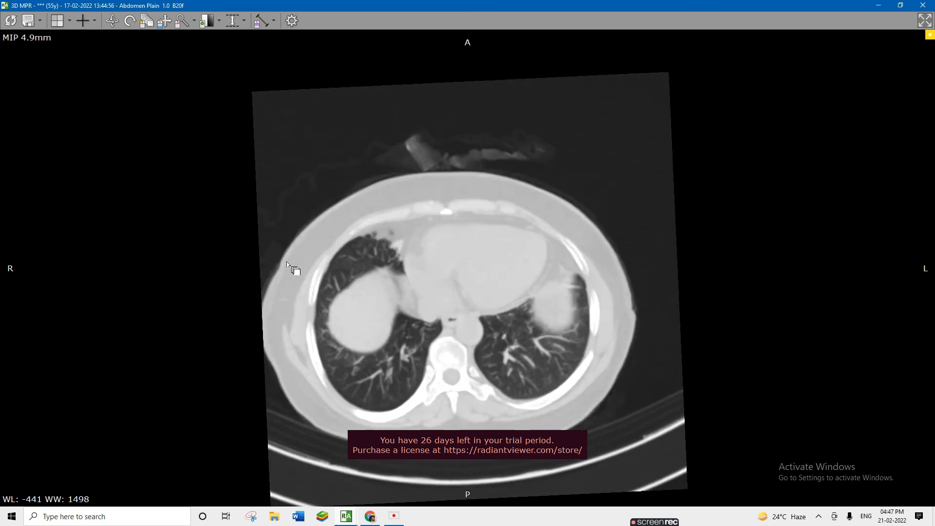
Step: Close the 3D MPR window and reformat the Abdomen Plain series in the coronal plane, ending on the sagittal plane
{"action": "scroll", "coordinate": [287, 261], "scroll_direction": "down", "scroll_amount": 3}
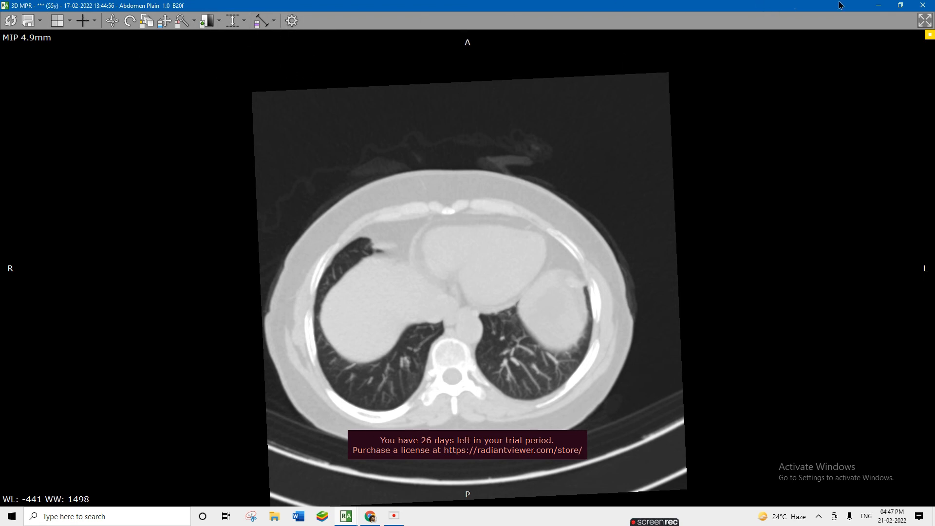
{"action": "left_click", "coordinate": [917, 8]}
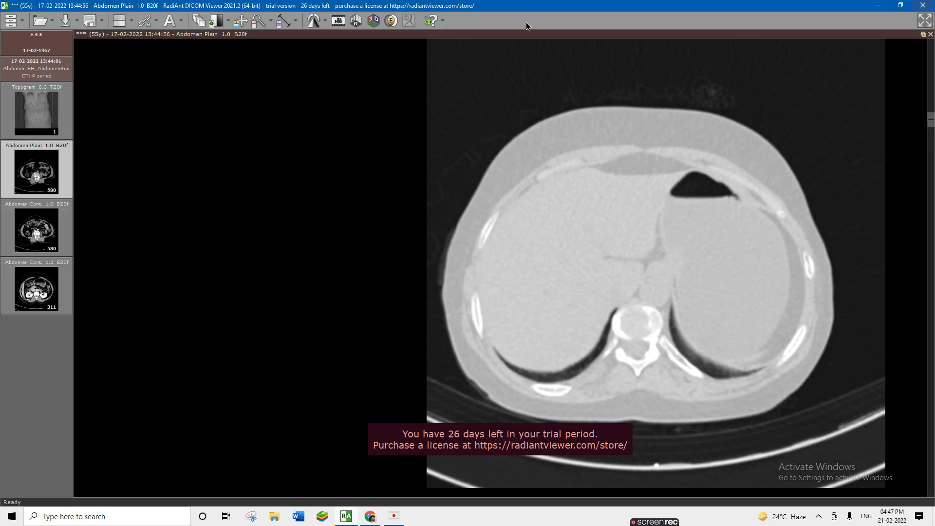
{"action": "left_click", "coordinate": [356, 21]}
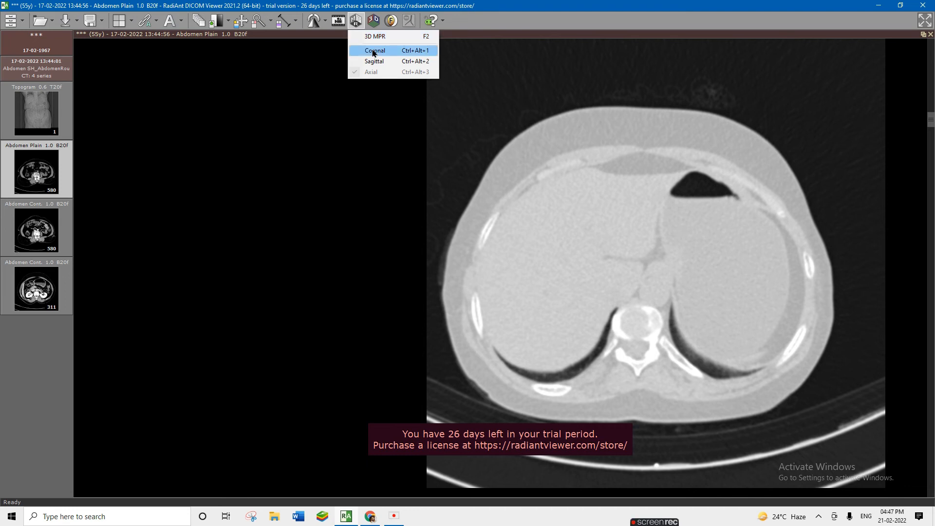
{"action": "left_click", "coordinate": [374, 51]}
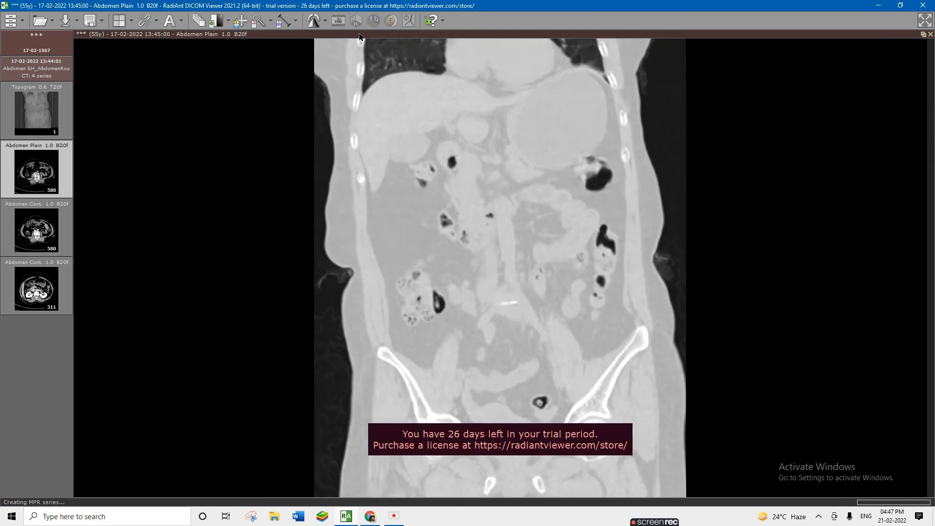
{"action": "left_click", "coordinate": [356, 25]}
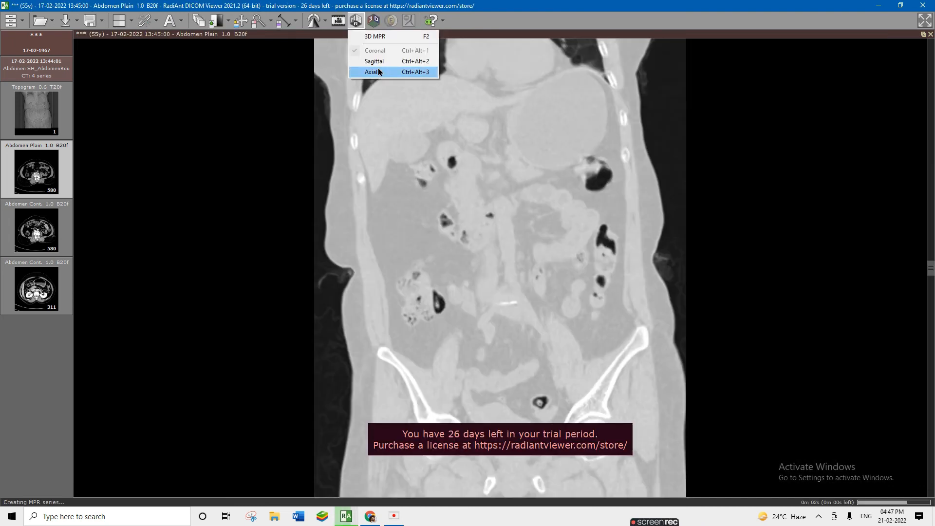
{"action": "left_click", "coordinate": [372, 62]}
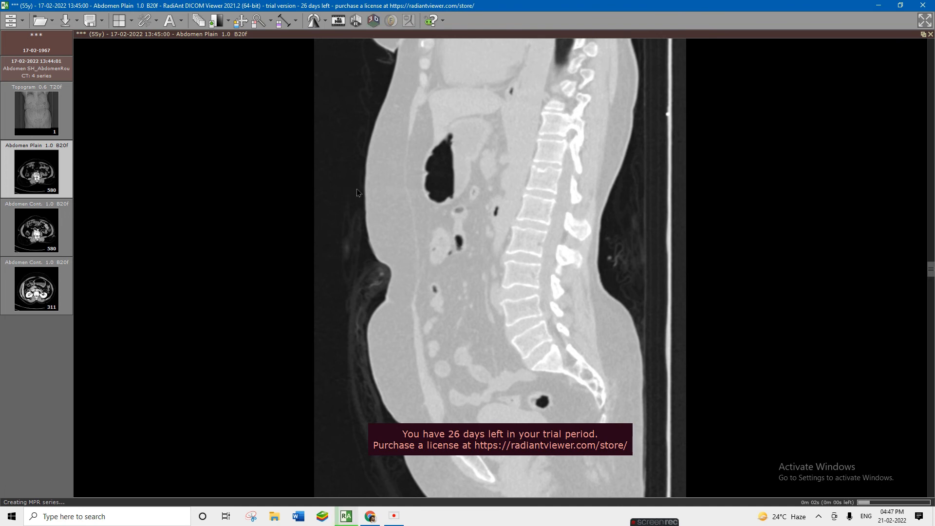
Step: Open a 3D volume rendering of the Abdomen Plain series and maximize its window
{"action": "left_click", "coordinate": [360, 29]}
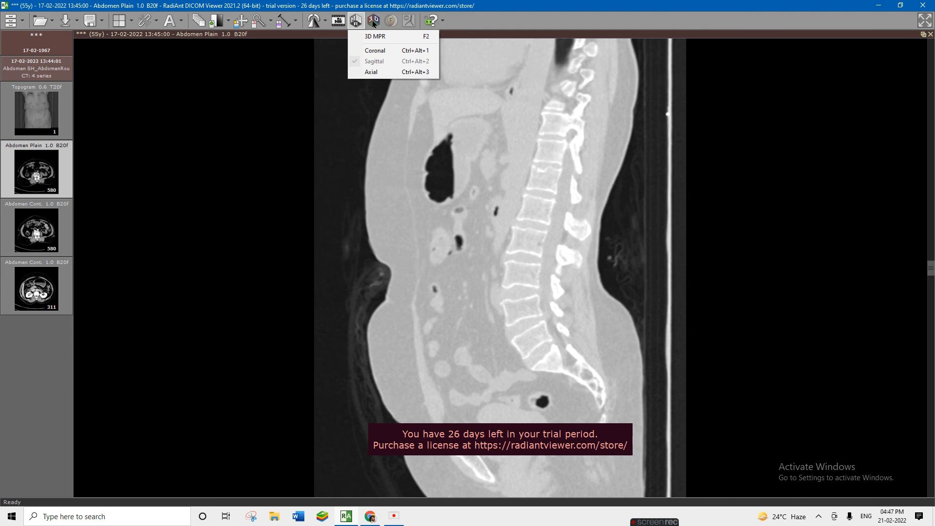
{"action": "left_click", "coordinate": [373, 21]}
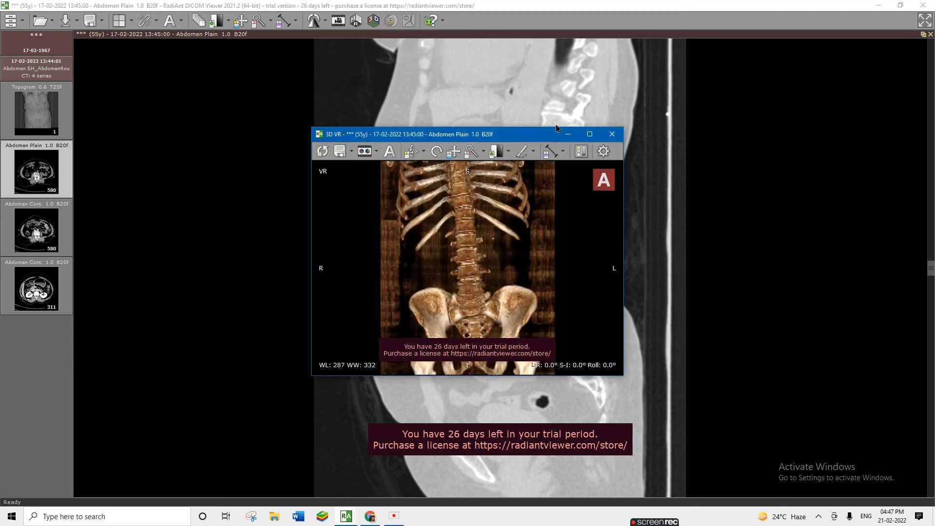
{"action": "left_click", "coordinate": [589, 134]}
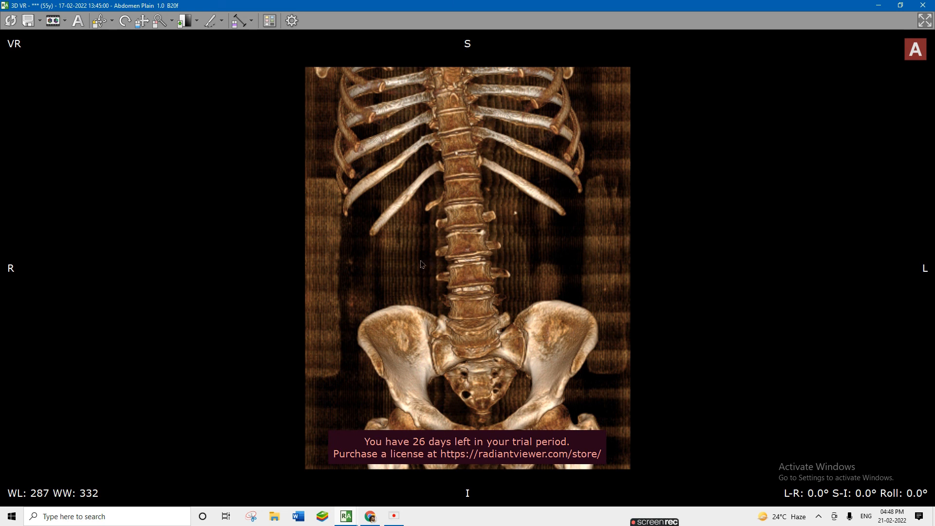
Step: Tilt the volume rendering slightly and adjust its window to WL -266, WW 347 to show the skin surface
{"action": "left_click_drag", "start_coordinate": [422, 265], "coordinate": [424, 271]}
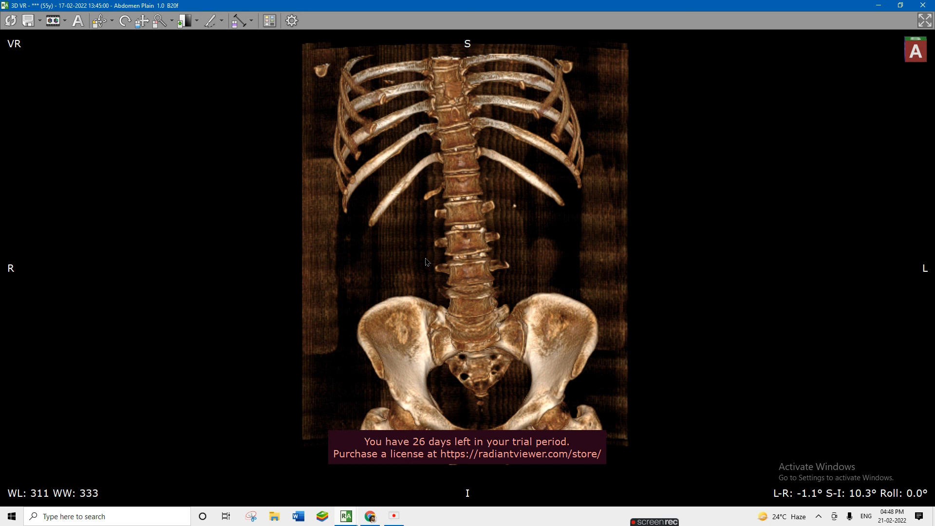
{"action": "right_click_drag", "start_coordinate": [427, 263], "coordinate": [441, 281]}
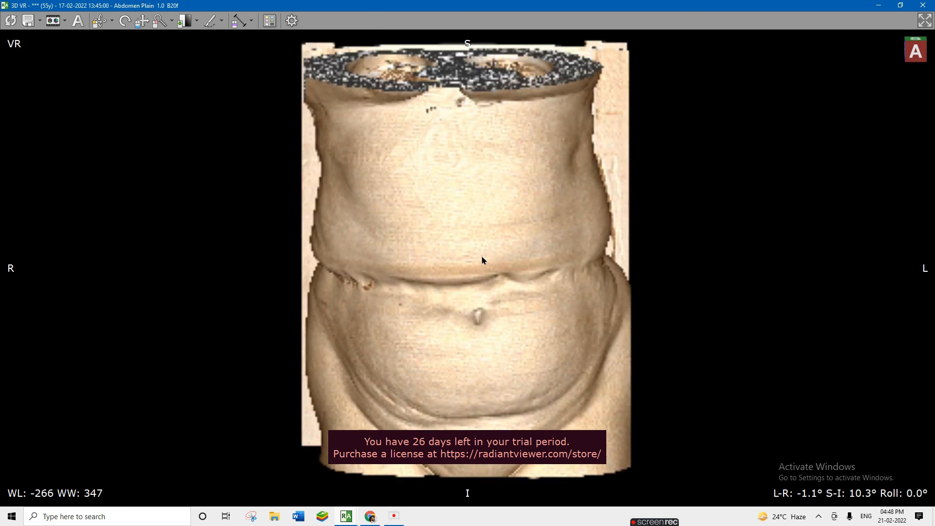
{"action": "scroll", "coordinate": [482, 261], "scroll_direction": "down", "scroll_amount": 1}
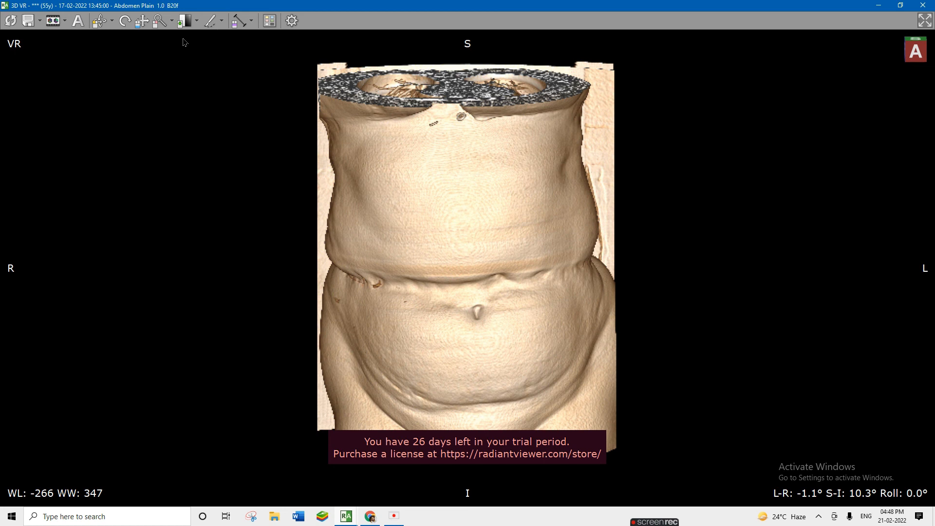
Step: Rotate the skin surface rendering to view the body's right side from above, and close the 3D VR window
{"action": "left_click_drag", "start_coordinate": [328, 212], "coordinate": [392, 224]}
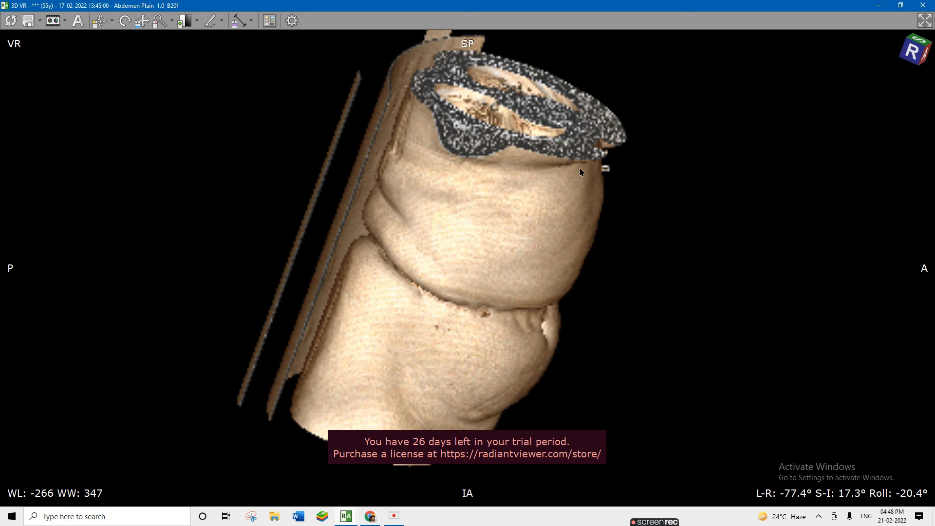
{"action": "left_click", "coordinate": [922, 5]}
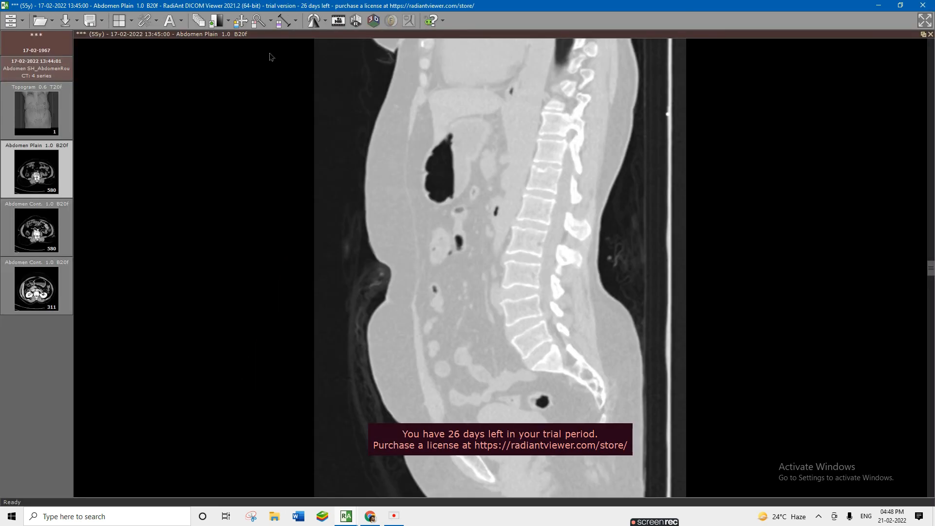